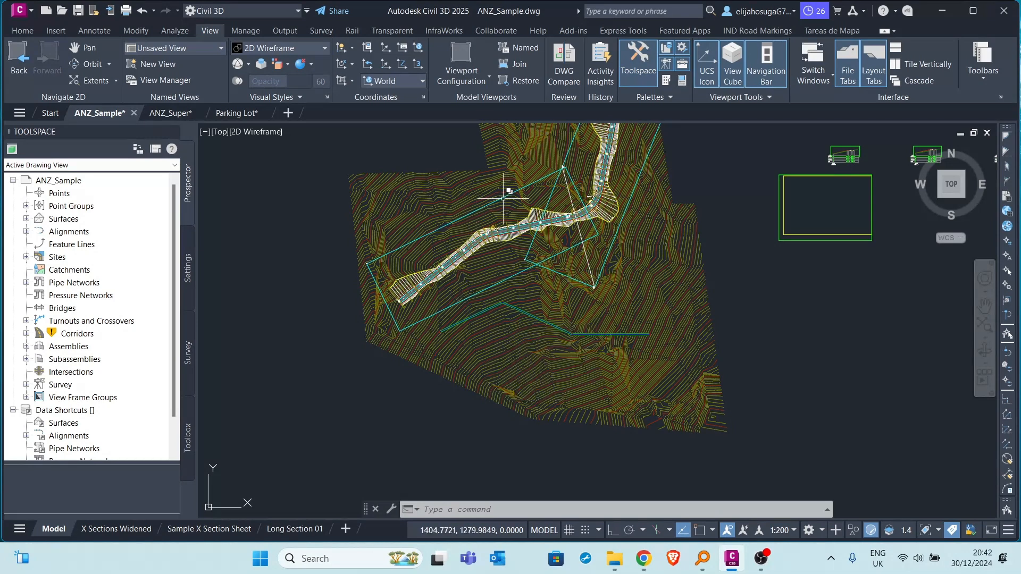
Split model space into two vertical tiled viewports and hide the Toolspace palette.
{"action": "middle_click_drag", "start_coordinate": [513, 208], "coordinate": [447, 228]}
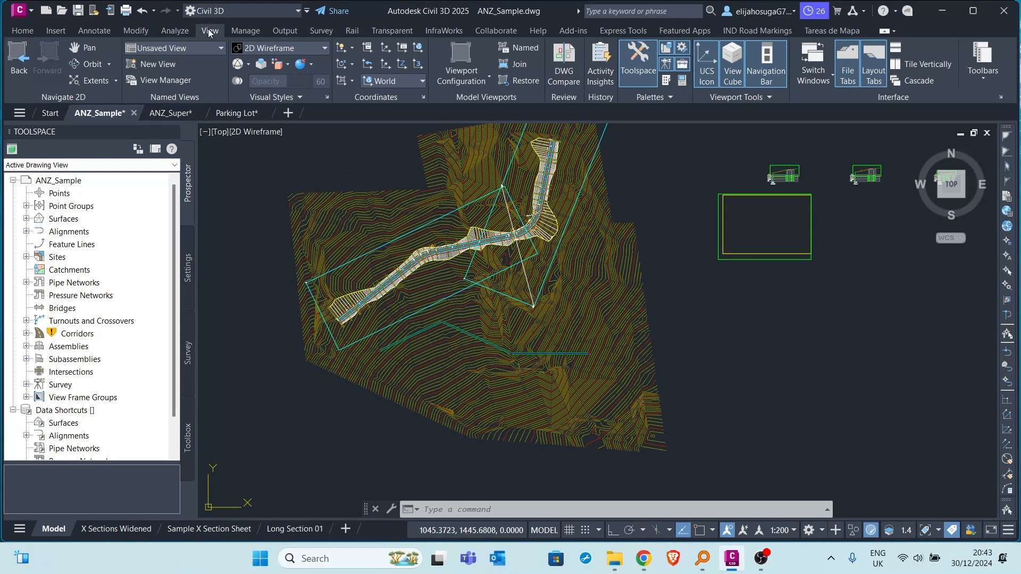
{"action": "left_click", "coordinate": [470, 80]}
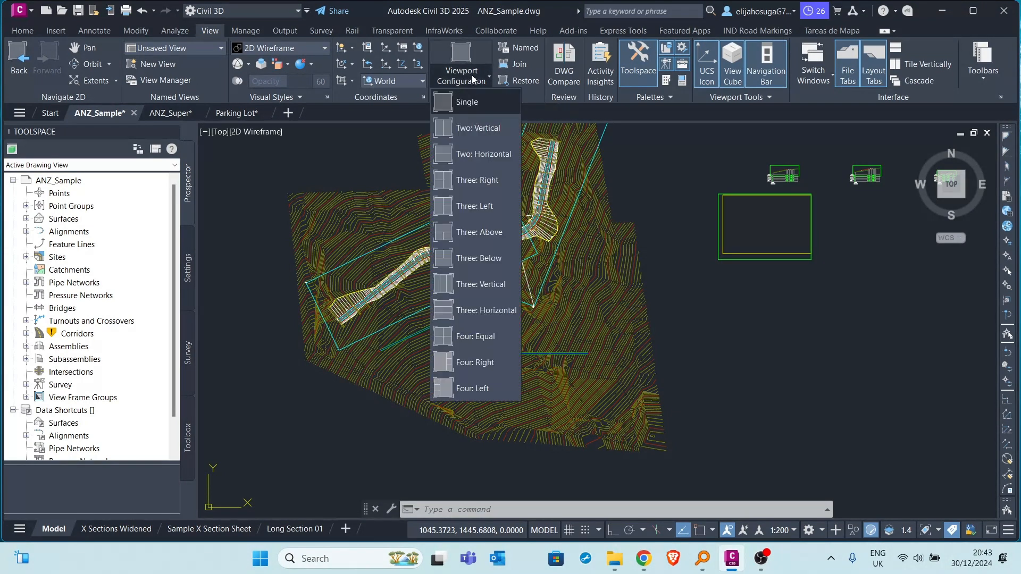
{"action": "left_click", "coordinate": [477, 132]}
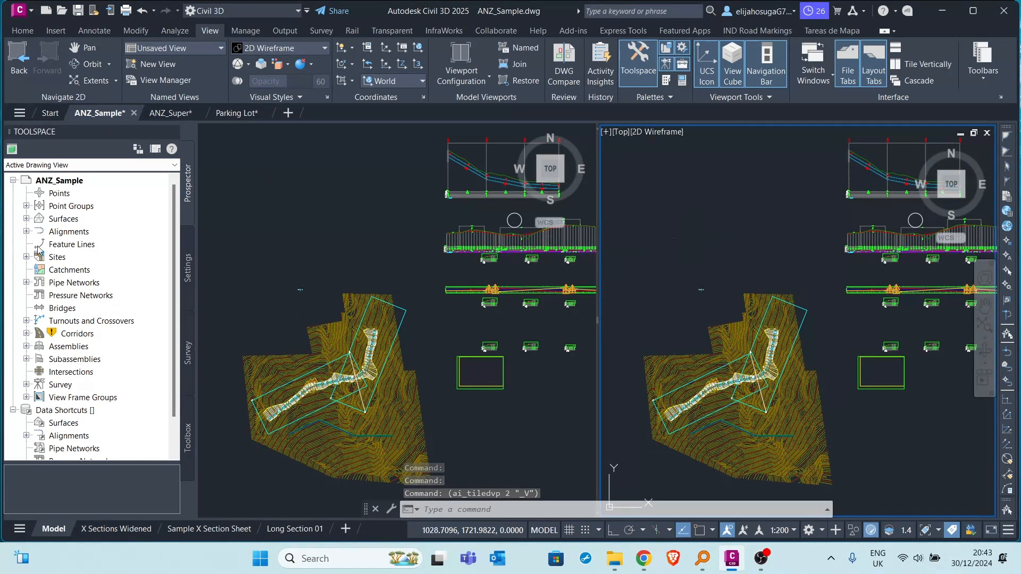
{"action": "left_click", "coordinate": [22, 30]}
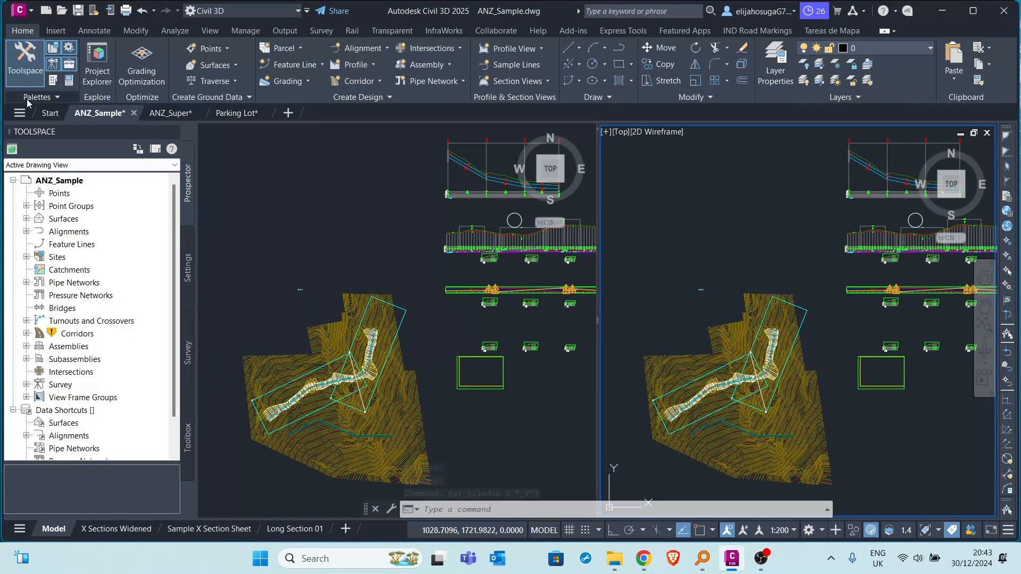
{"action": "left_click", "coordinate": [22, 80]}
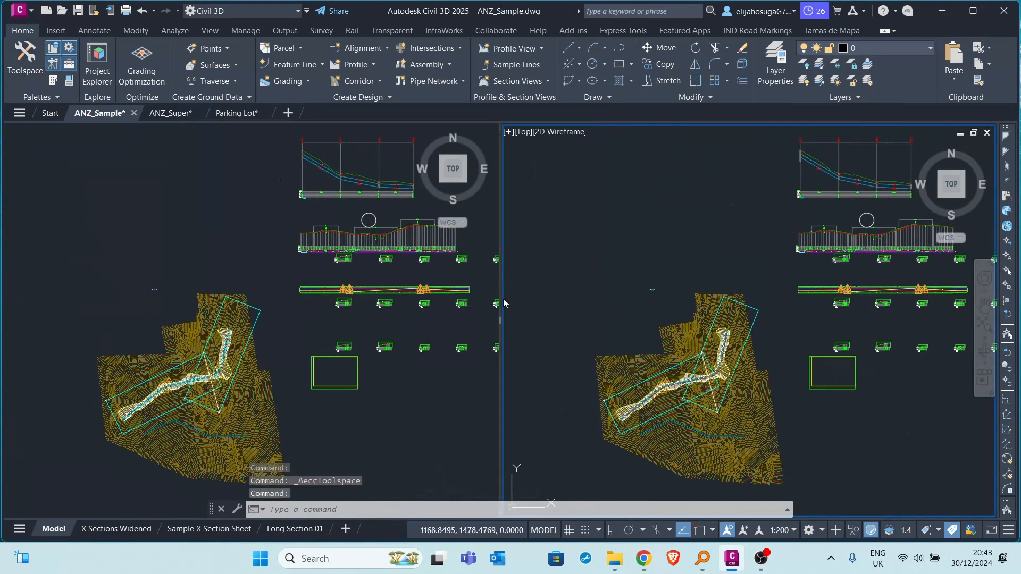
Activate the left viewport and examine the site plan and the pipe network profile view in it.
{"action": "left_click", "coordinate": [292, 321]}
{"action": "scroll", "coordinate": [288, 309], "scroll_direction": "up", "scroll_amount": 3}
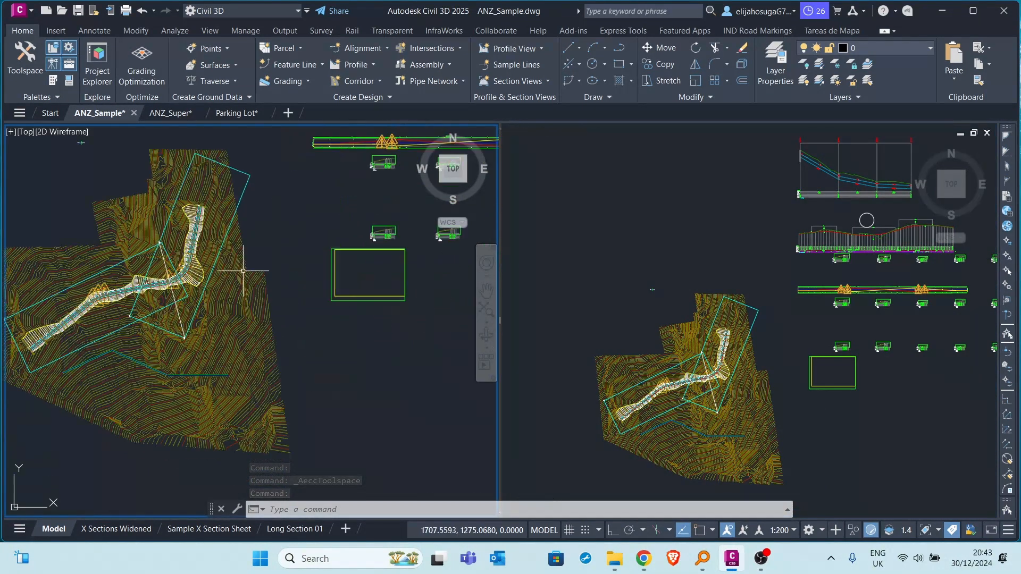
{"action": "scroll", "coordinate": [245, 274], "scroll_direction": "down", "scroll_amount": 3}
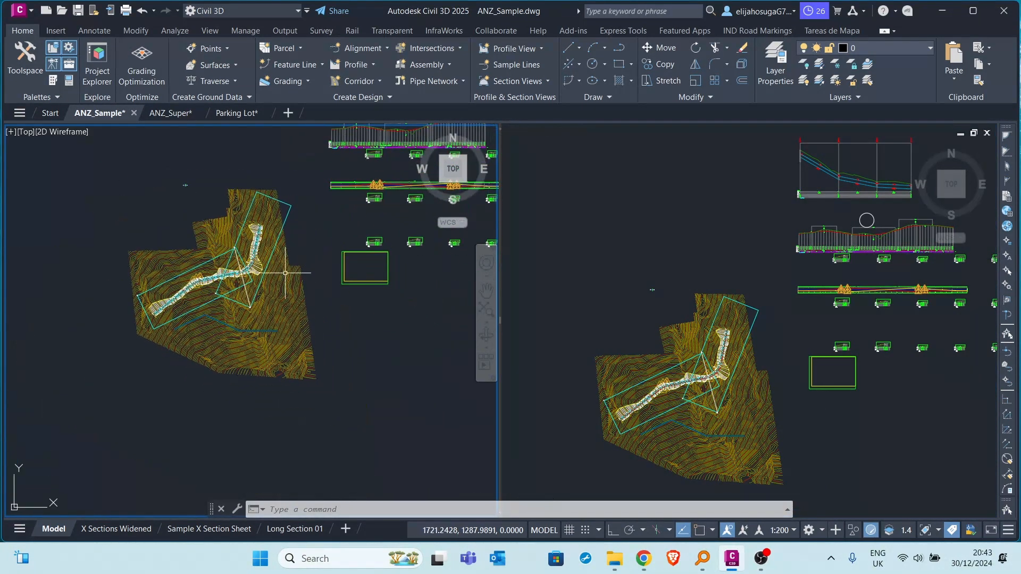
{"action": "scroll", "coordinate": [286, 273], "scroll_direction": "up", "scroll_amount": 2}
{"action": "scroll", "coordinate": [319, 298], "scroll_direction": "down", "scroll_amount": 5}
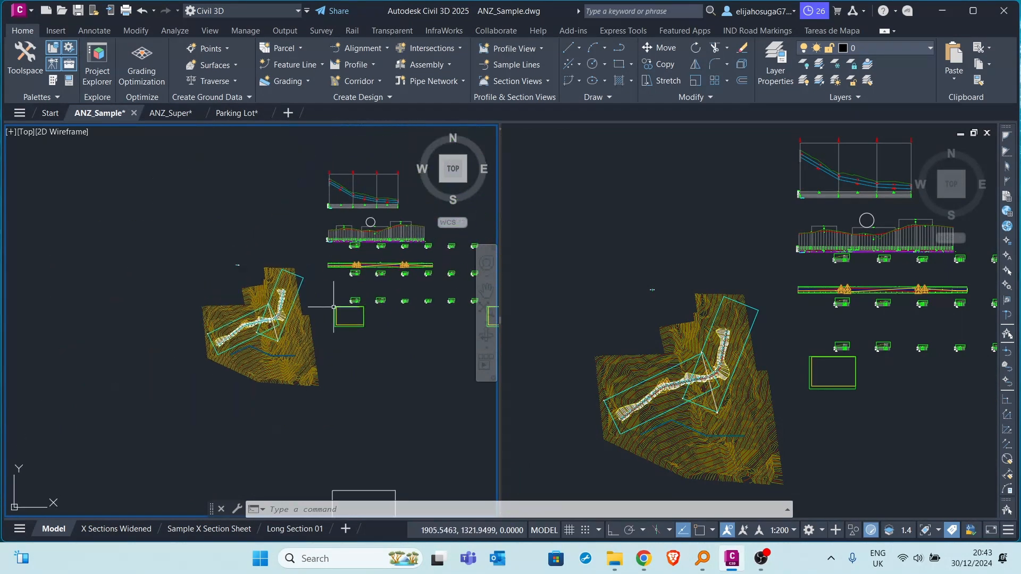
{"action": "scroll", "coordinate": [357, 188], "scroll_direction": "up", "scroll_amount": 6}
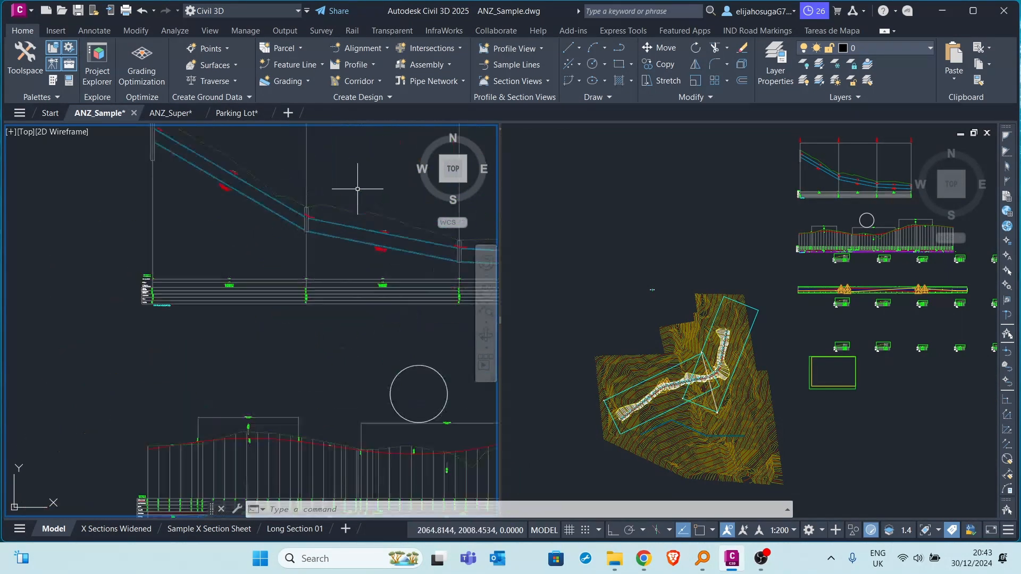
{"action": "scroll", "coordinate": [358, 189], "scroll_direction": "down", "scroll_amount": 8}
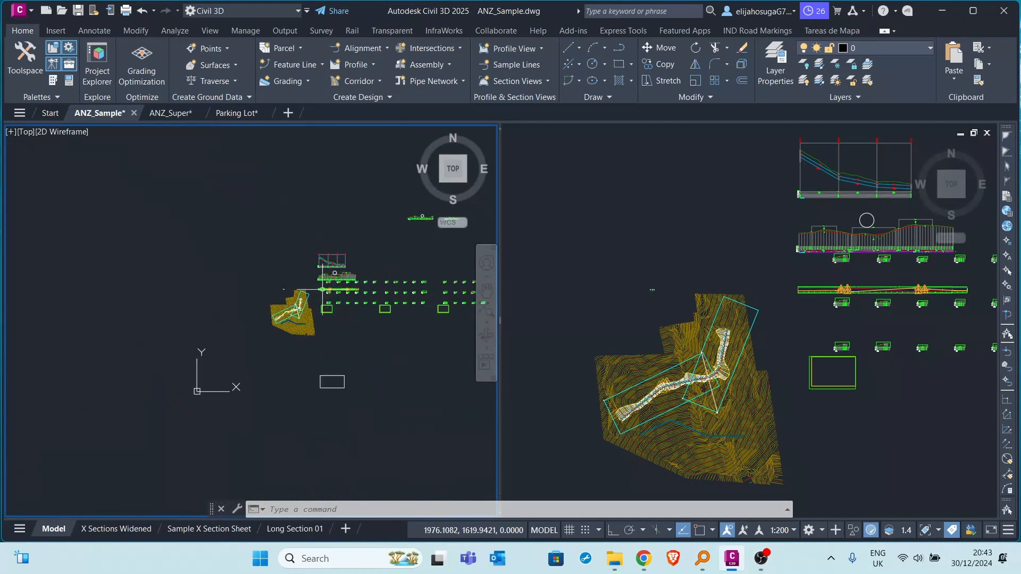
Examine the separate profile views located beyond the rows of cross sections in the left viewport.
{"action": "scroll", "coordinate": [299, 321], "scroll_direction": "up", "scroll_amount": 2}
{"action": "middle_click_drag", "start_coordinate": [408, 272], "coordinate": [279, 333]}
{"action": "scroll", "coordinate": [278, 331], "scroll_direction": "up", "scroll_amount": 2}
{"action": "middle_click_drag", "start_coordinate": [393, 179], "coordinate": [274, 315]}
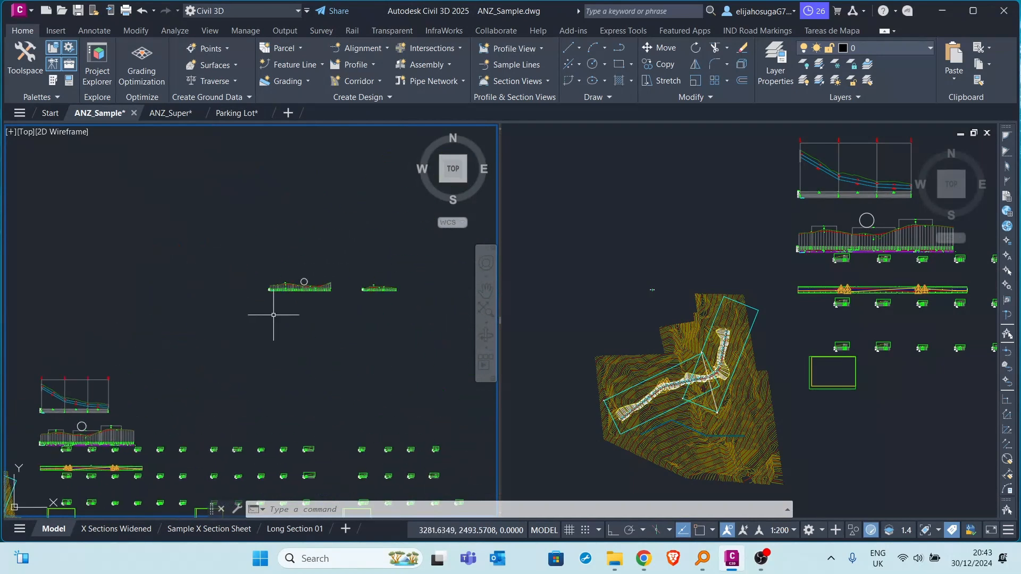
{"action": "scroll", "coordinate": [338, 285], "scroll_direction": "down", "scroll_amount": 5}
{"action": "scroll", "coordinate": [264, 335], "scroll_direction": "up", "scroll_amount": 5}
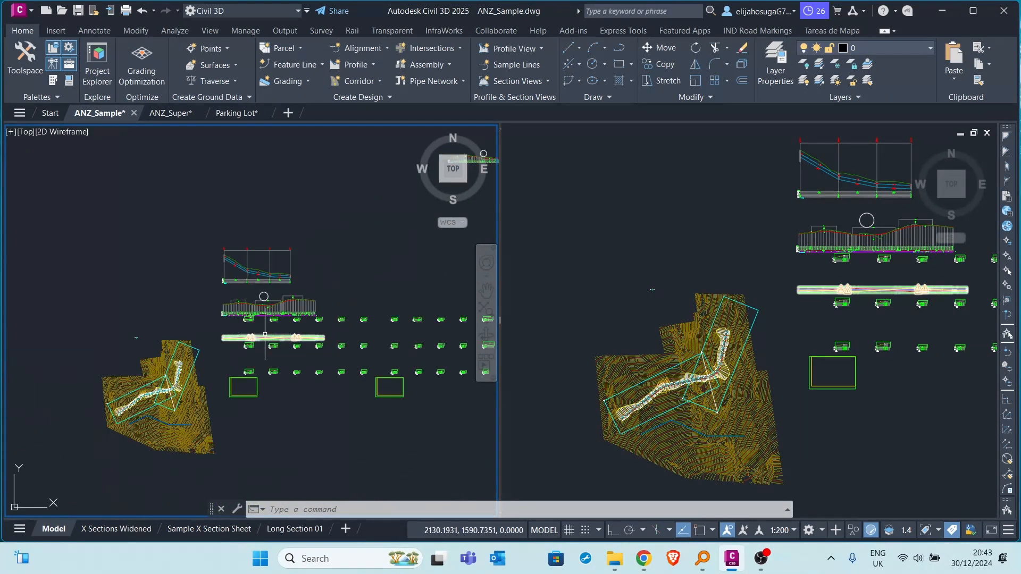
Examine the road corridor in plan on the contour surface, with the whole site kept in the left viewport.
{"action": "scroll", "coordinate": [265, 335], "scroll_direction": "up", "scroll_amount": 4}
{"action": "middle_click_drag", "start_coordinate": [258, 294], "coordinate": [321, 253]}
{"action": "scroll", "coordinate": [250, 294], "scroll_direction": "down", "scroll_amount": 2}
{"action": "scroll", "coordinate": [181, 372], "scroll_direction": "up", "scroll_amount": 3}
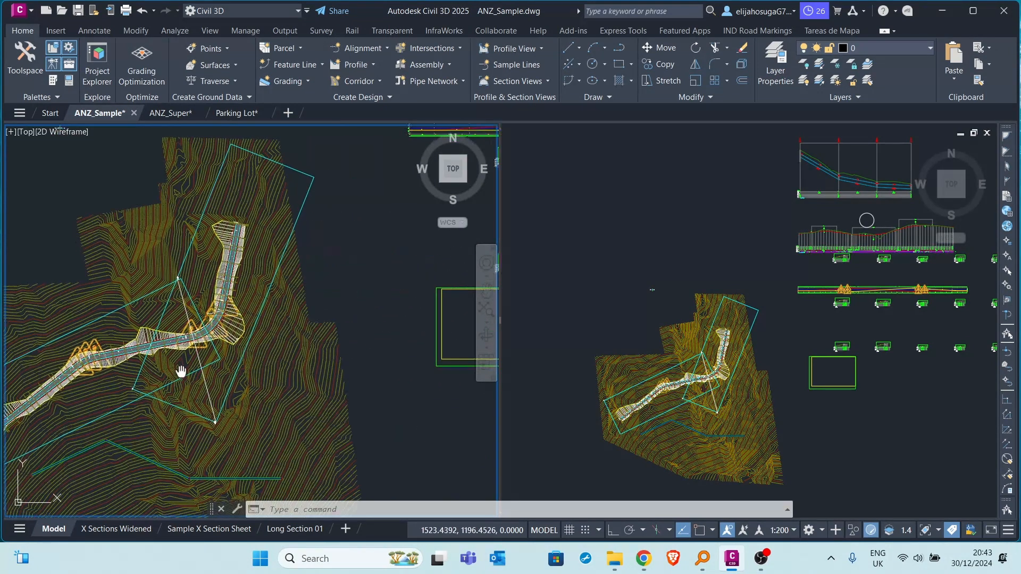
{"action": "scroll", "coordinate": [192, 362], "scroll_direction": "up", "scroll_amount": 3}
{"action": "middle_click_drag", "start_coordinate": [212, 346], "coordinate": [290, 317]}
{"action": "scroll", "coordinate": [285, 316], "scroll_direction": "down", "scroll_amount": 3}
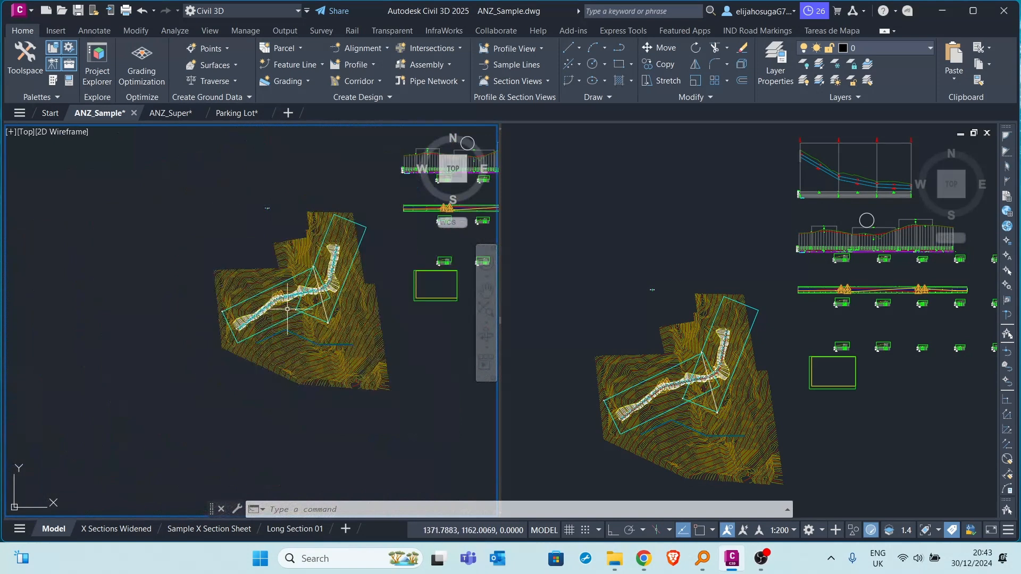
{"action": "scroll", "coordinate": [289, 314], "scroll_direction": "up", "scroll_amount": 3}
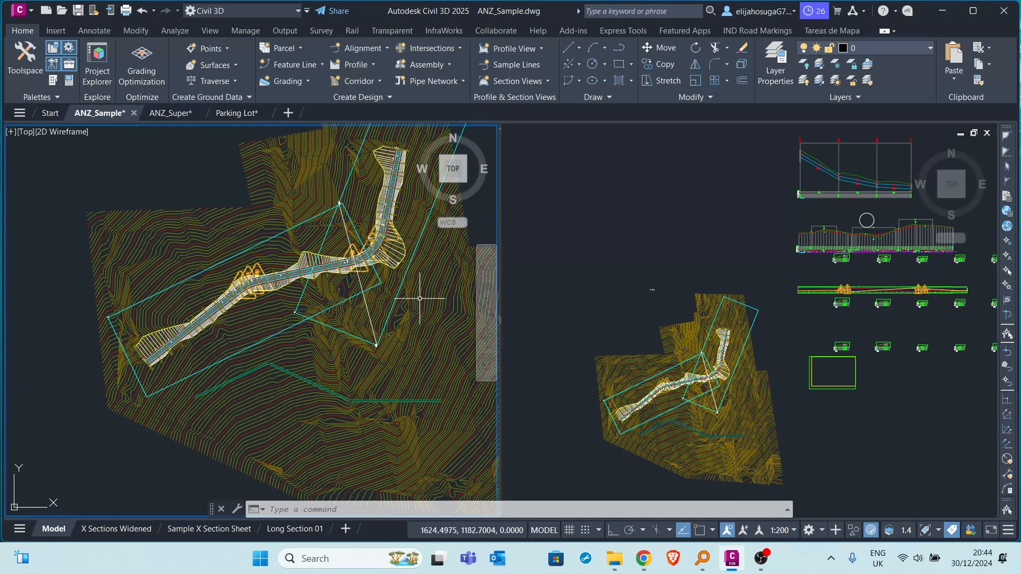
{"action": "scroll", "coordinate": [419, 298], "scroll_direction": "down", "scroll_amount": 3}
{"action": "scroll", "coordinate": [319, 277], "scroll_direction": "down", "scroll_amount": 4}
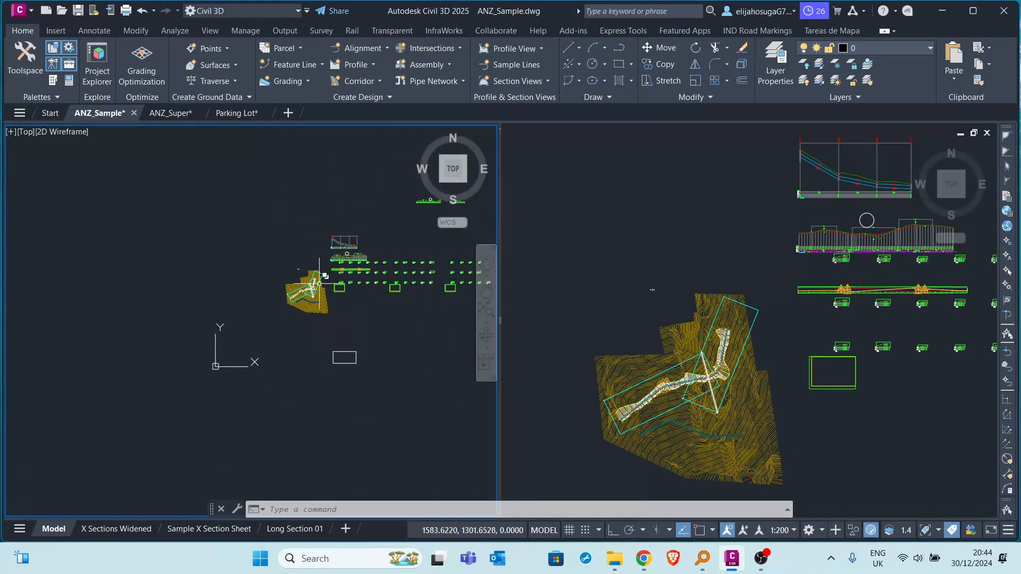
{"action": "scroll", "coordinate": [325, 301], "scroll_direction": "up", "scroll_amount": 4}
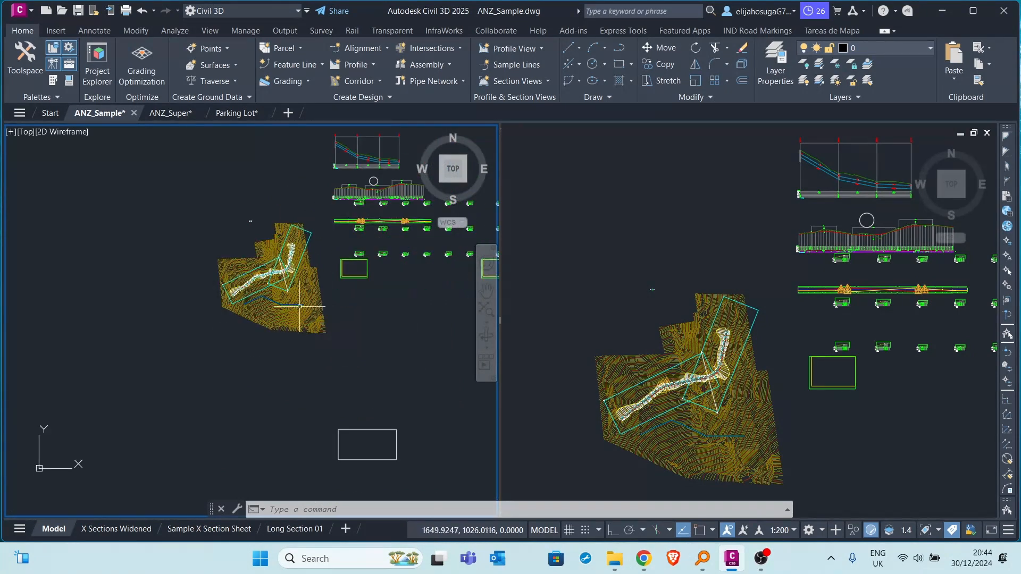
{"action": "middle_click_drag", "start_coordinate": [300, 306], "coordinate": [299, 390]}
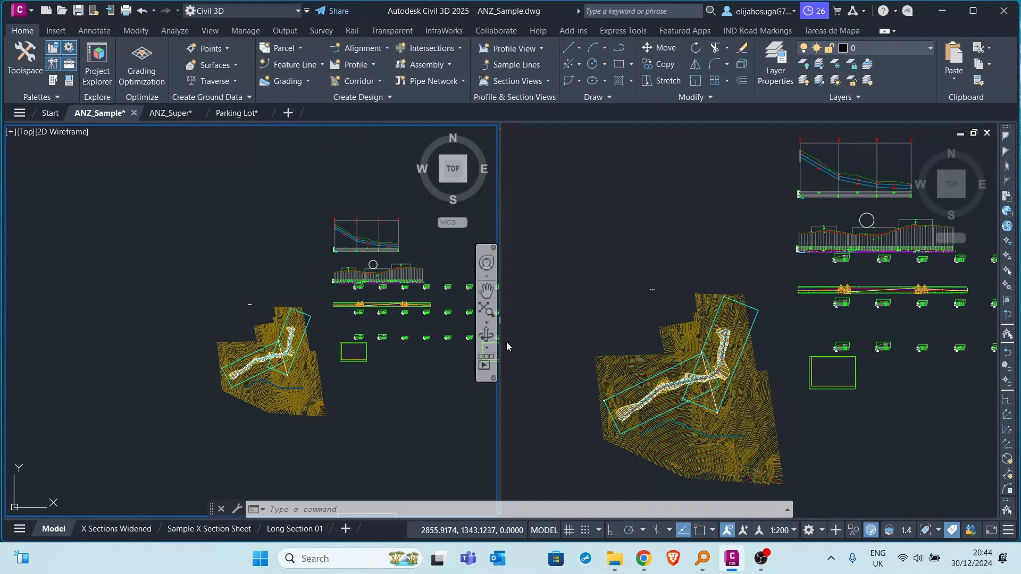
Activate the right viewport and split it into an upper and a lower viewport.
{"action": "left_click", "coordinate": [597, 340]}
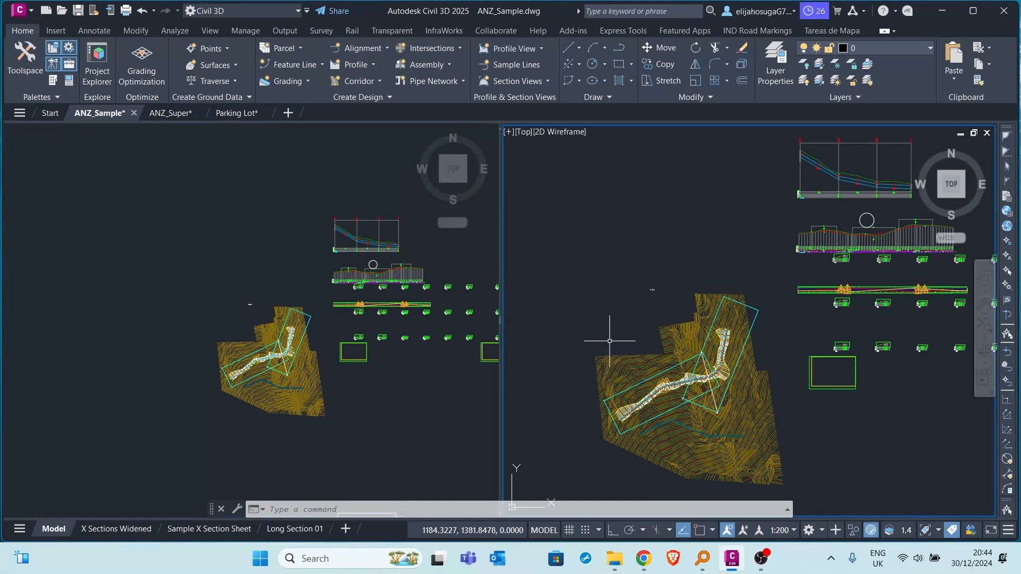
{"action": "scroll", "coordinate": [610, 340], "scroll_direction": "up", "scroll_amount": 10}
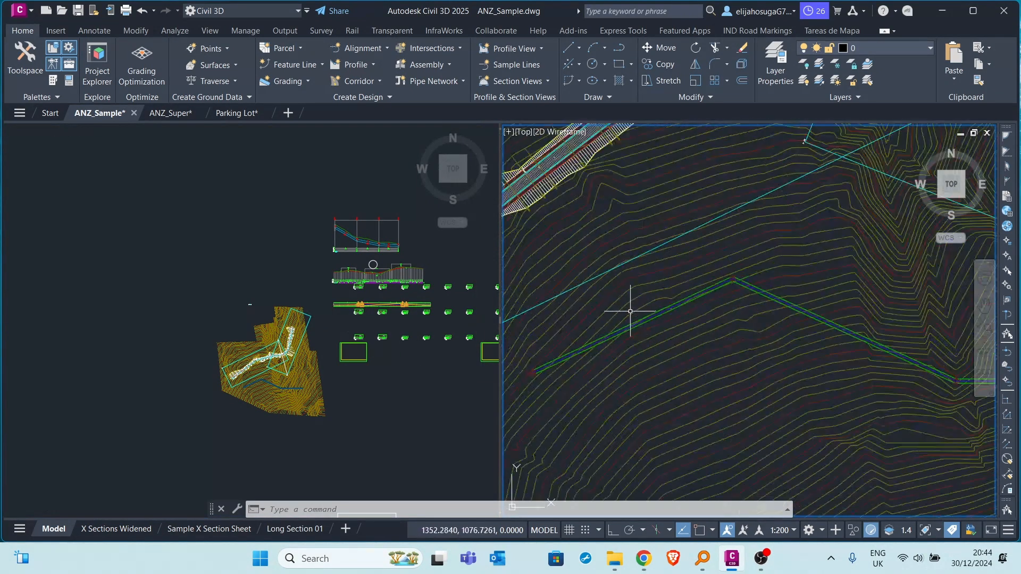
{"action": "scroll", "coordinate": [630, 311], "scroll_direction": "down", "scroll_amount": 10}
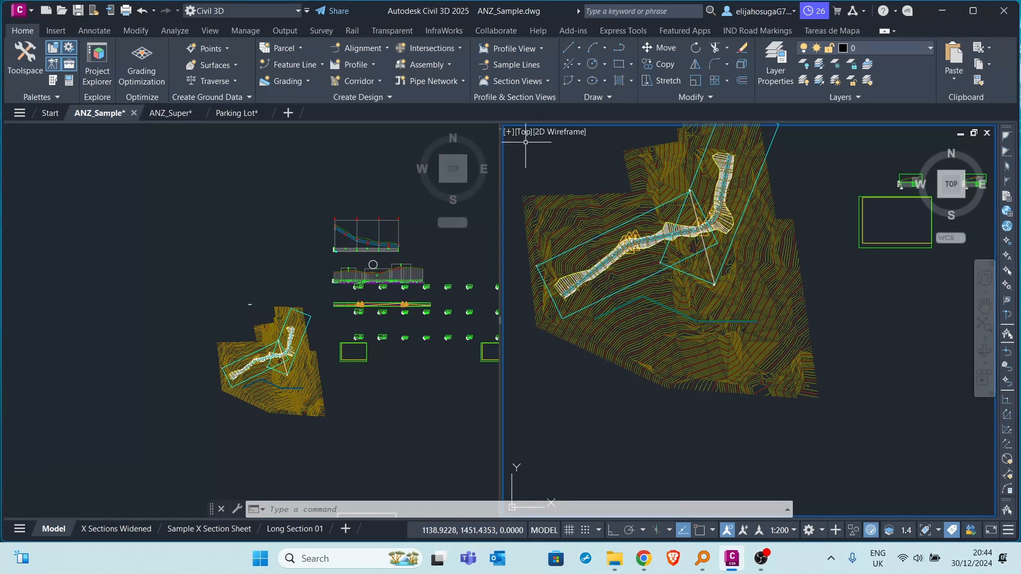
{"action": "left_click_drag", "start_coordinate": [499, 130], "coordinate": [769, 304], "text": "ctrl"}
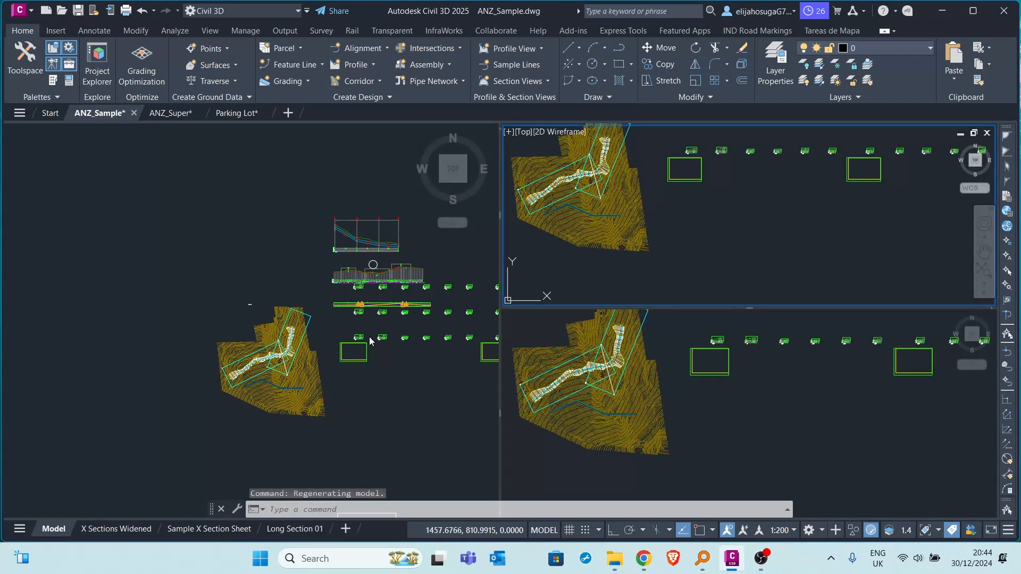
Frame the pipe network profile view in the upper-right viewport.
{"action": "scroll", "coordinate": [675, 234], "scroll_direction": "up", "scroll_amount": 8}
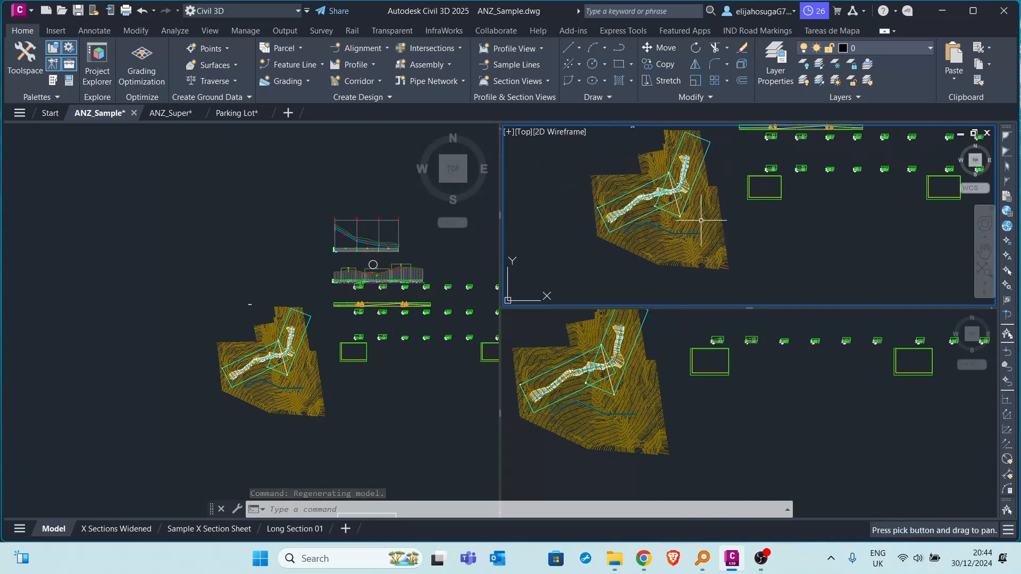
{"action": "scroll", "coordinate": [727, 193], "scroll_direction": "down", "scroll_amount": 8}
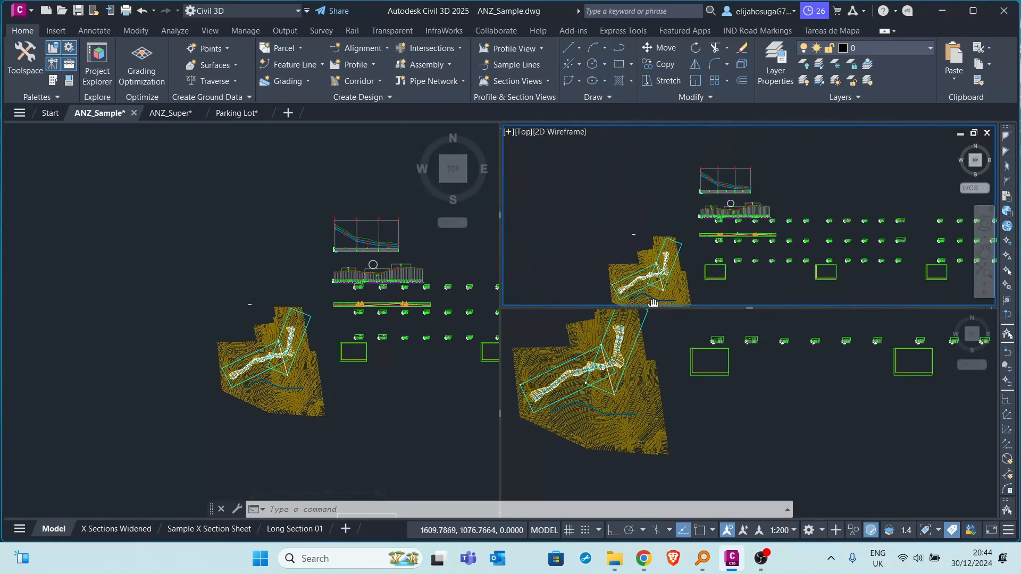
{"action": "scroll", "coordinate": [727, 193], "scroll_direction": "up", "scroll_amount": 5}
{"action": "scroll", "coordinate": [748, 206], "scroll_direction": "down", "scroll_amount": 3}
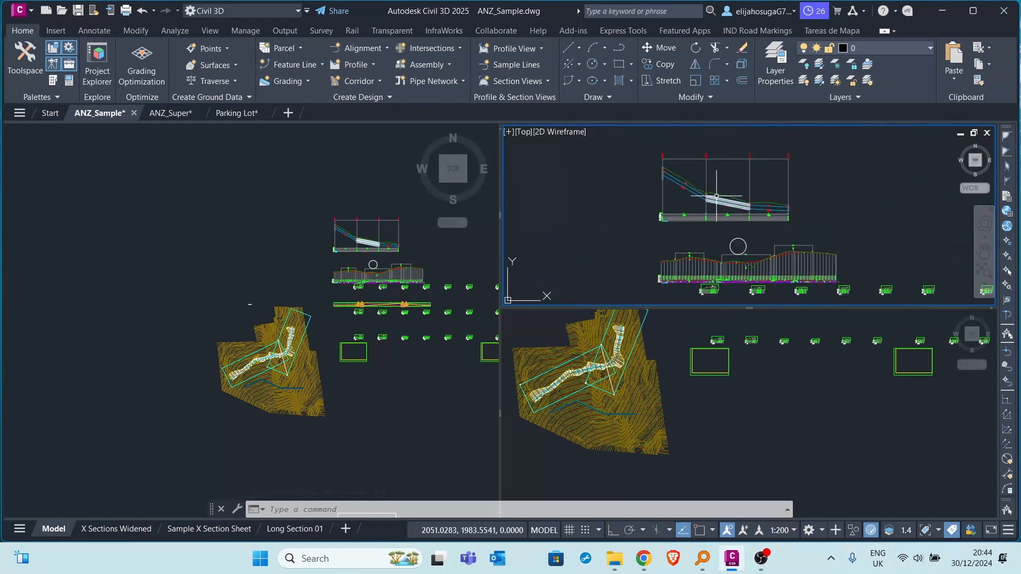
{"action": "scroll", "coordinate": [732, 232], "scroll_direction": "up", "scroll_amount": 2}
{"action": "scroll", "coordinate": [717, 228], "scroll_direction": "up", "scroll_amount": 3}
{"action": "scroll", "coordinate": [672, 217], "scroll_direction": "down", "scroll_amount": 3}
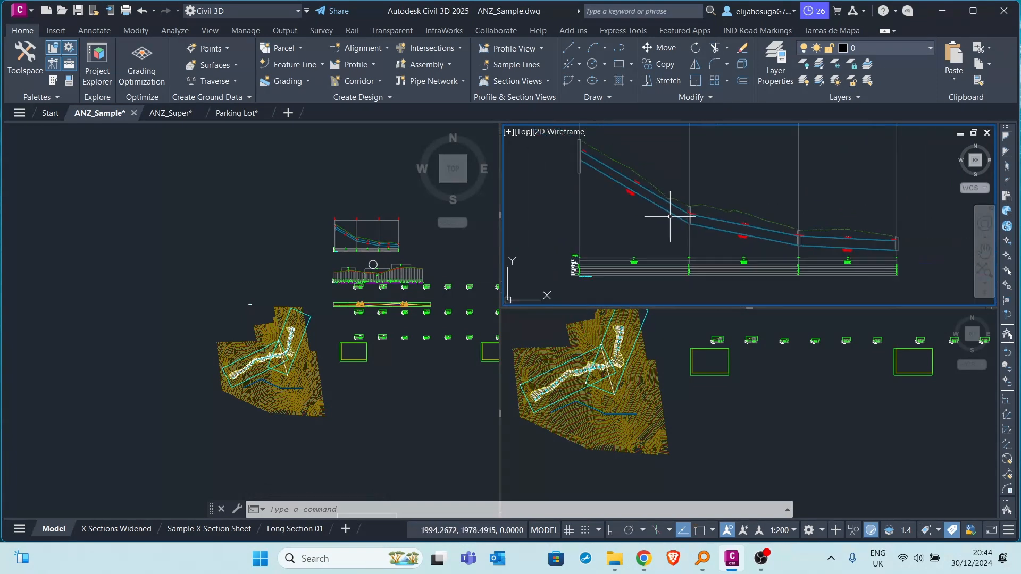
{"action": "scroll", "coordinate": [689, 223], "scroll_direction": "up", "scroll_amount": 2}
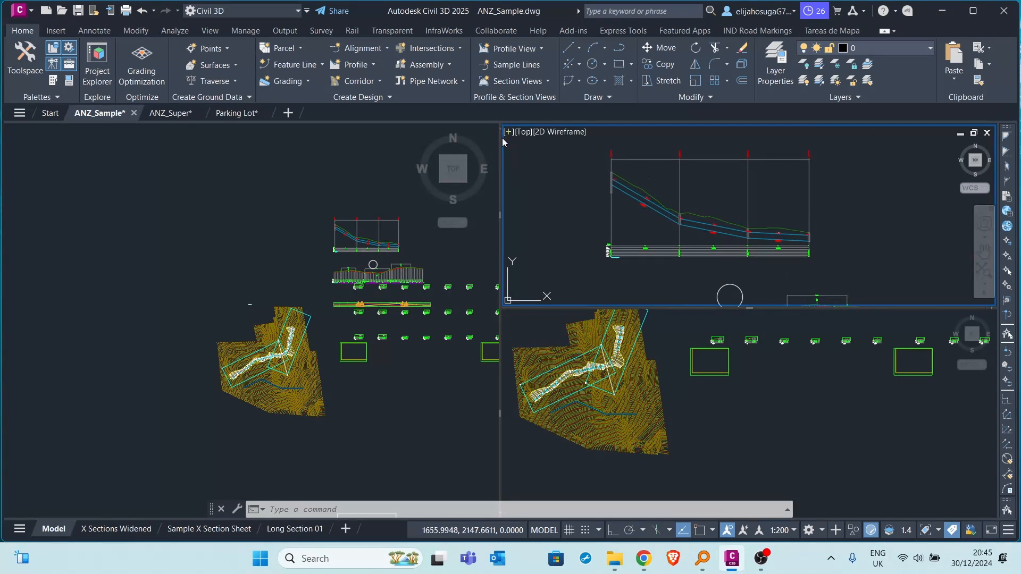
Split the upper-right viewport into two side-by-side viewports and frame the road profile view in the rightmost one.
{"action": "left_click_drag", "start_coordinate": [498, 129], "coordinate": [745, 149]}
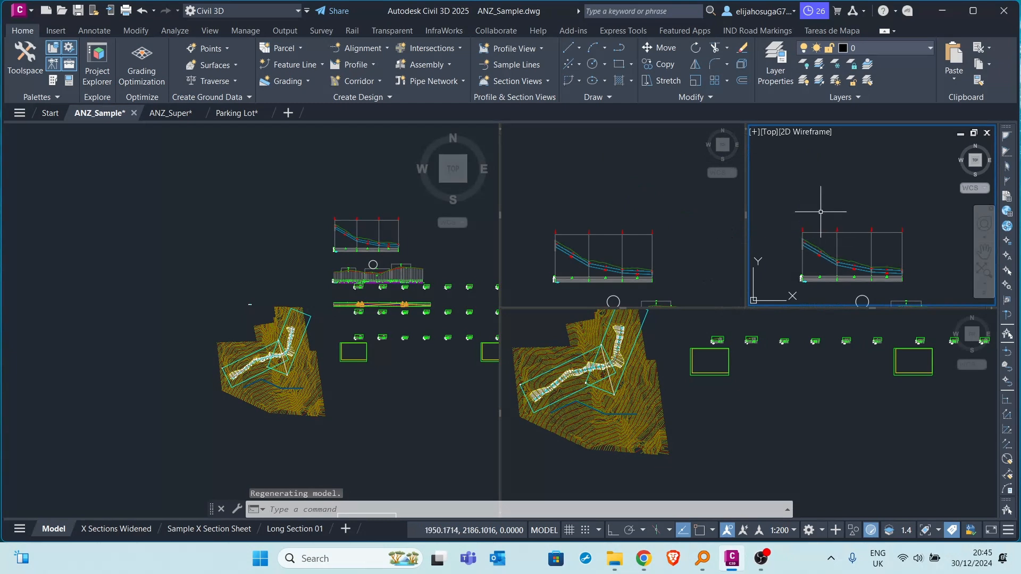
{"action": "middle_click_drag", "start_coordinate": [825, 251], "coordinate": [822, 169]}
{"action": "scroll", "coordinate": [822, 210], "scroll_direction": "down", "scroll_amount": 4}
{"action": "scroll", "coordinate": [823, 244], "scroll_direction": "up", "scroll_amount": 2}
{"action": "scroll", "coordinate": [823, 205], "scroll_direction": "up", "scroll_amount": 6}
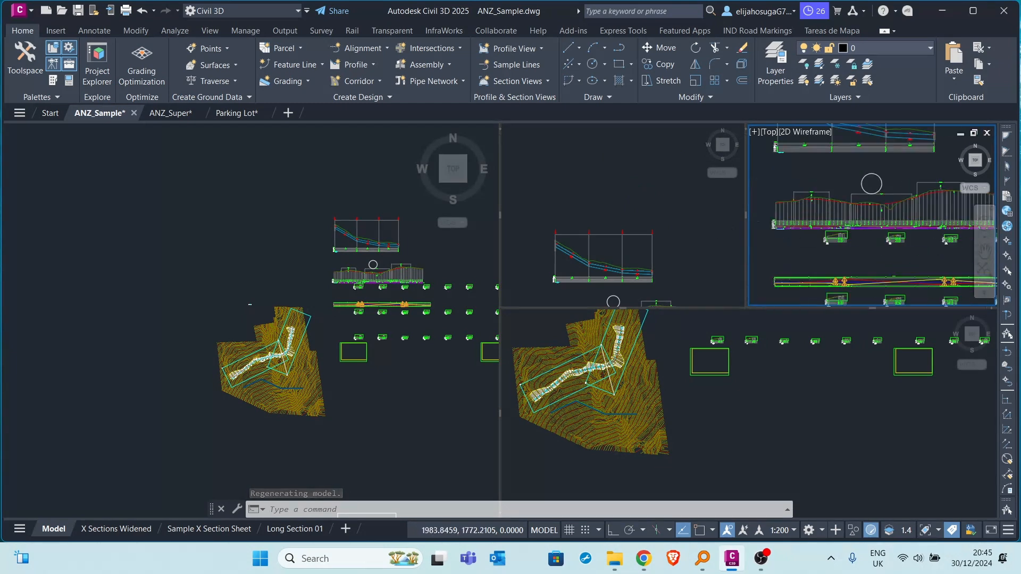
{"action": "mouse_move", "coordinate": [822, 222]}
{"action": "middle_mouse_down"}
{"action": "mouse_move", "coordinate": [855, 249]}
{"action": "mouse_move", "coordinate": [802, 225]}
{"action": "mouse_move", "coordinate": [841, 241]}
{"action": "mouse_move", "coordinate": [791, 244]}
{"action": "middle_mouse_up"}
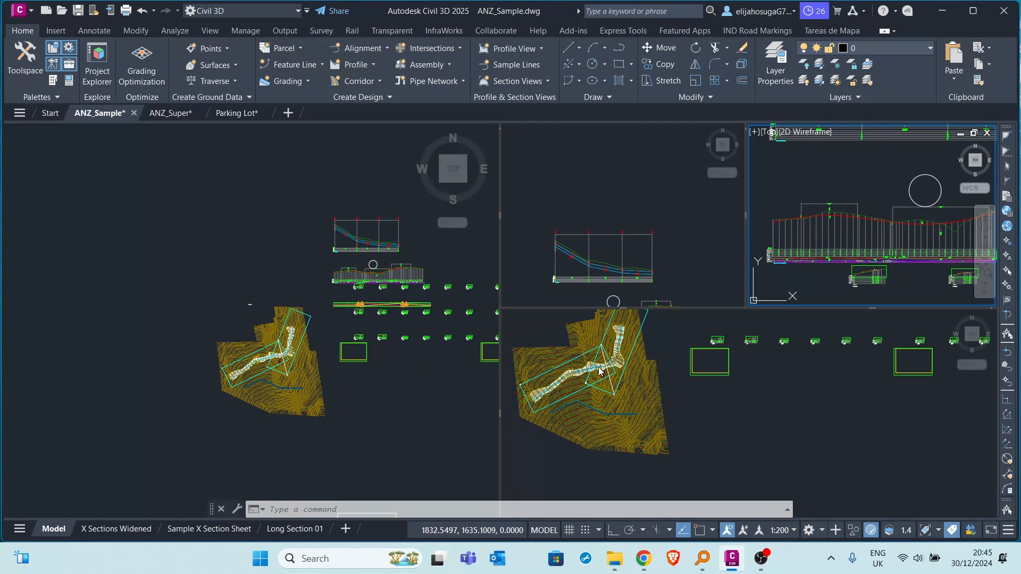
Activate the large left viewport and frame the road corridor plan around its warning markers.
{"action": "left_click", "coordinate": [406, 393]}
{"action": "scroll", "coordinate": [408, 393], "scroll_direction": "up", "scroll_amount": 3}
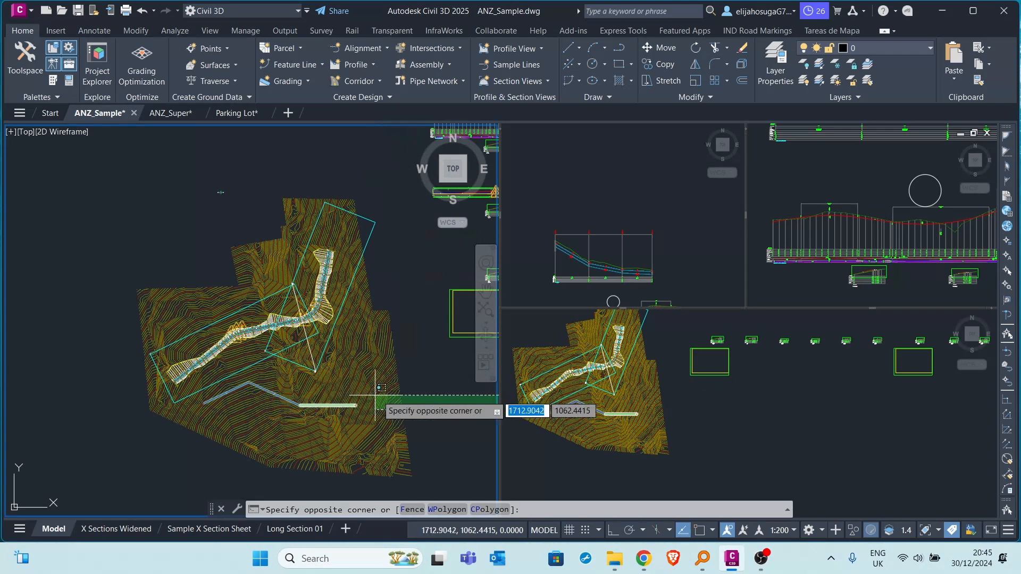
{"action": "scroll", "coordinate": [250, 354], "scroll_direction": "up", "scroll_amount": 5}
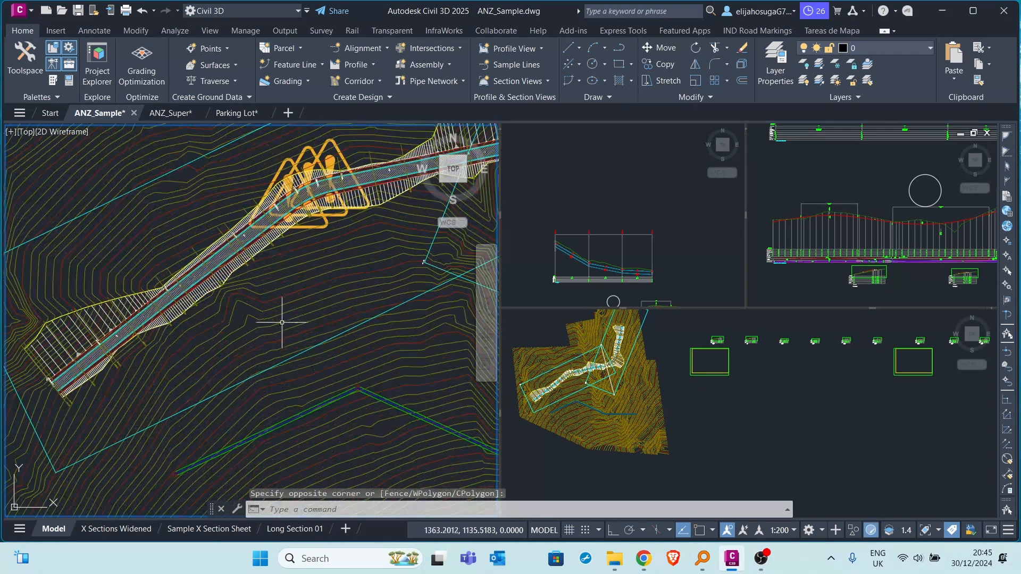
{"action": "middle_click_drag", "start_coordinate": [294, 293], "coordinate": [244, 360]}
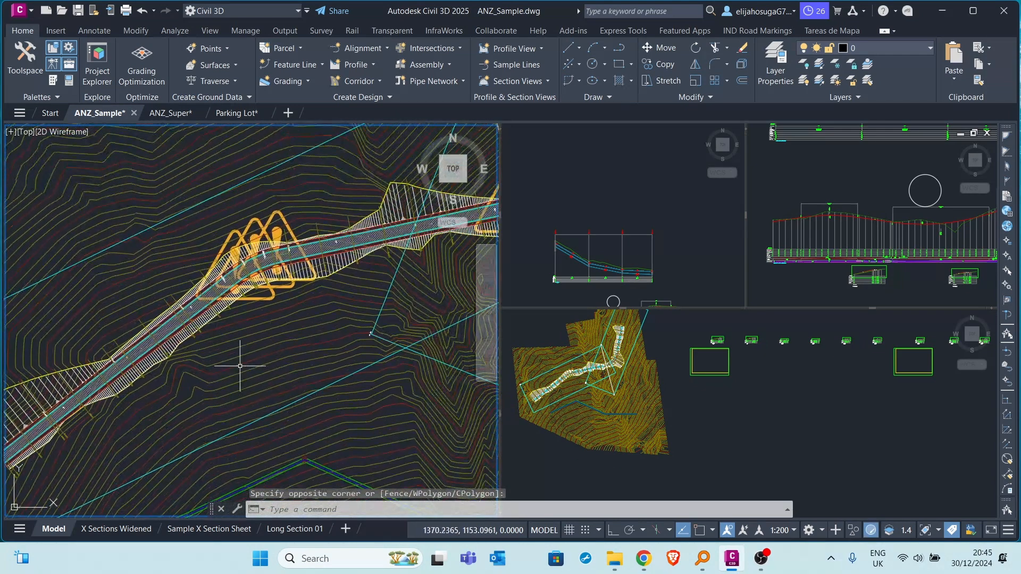
Activate the lower-right viewport and frame the pipe network plan south of the road corridor.
{"action": "left_click", "coordinate": [694, 400]}
{"action": "scroll", "coordinate": [611, 375], "scroll_direction": "up", "scroll_amount": 6}
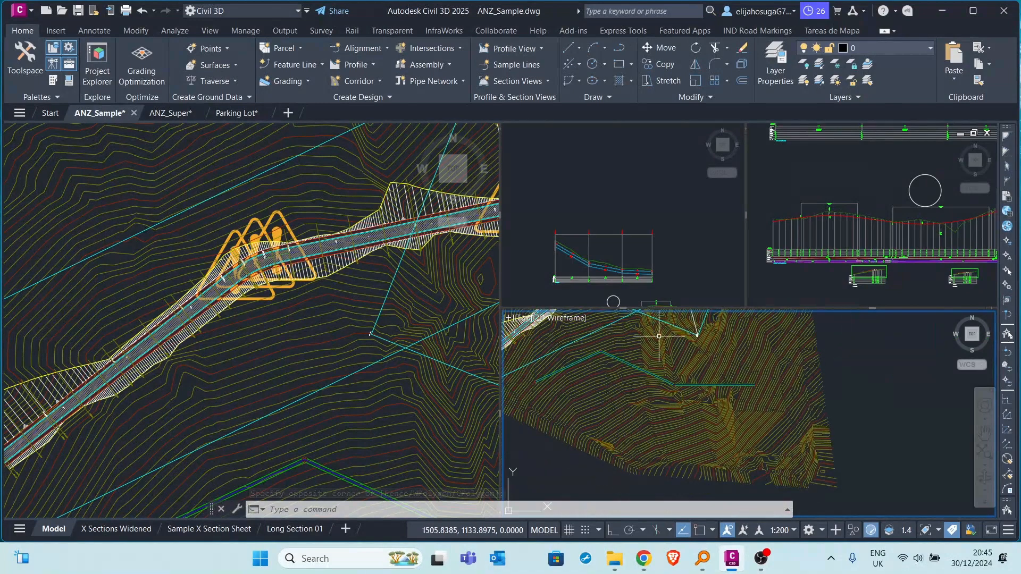
{"action": "scroll", "coordinate": [639, 371], "scroll_direction": "up", "scroll_amount": 4}
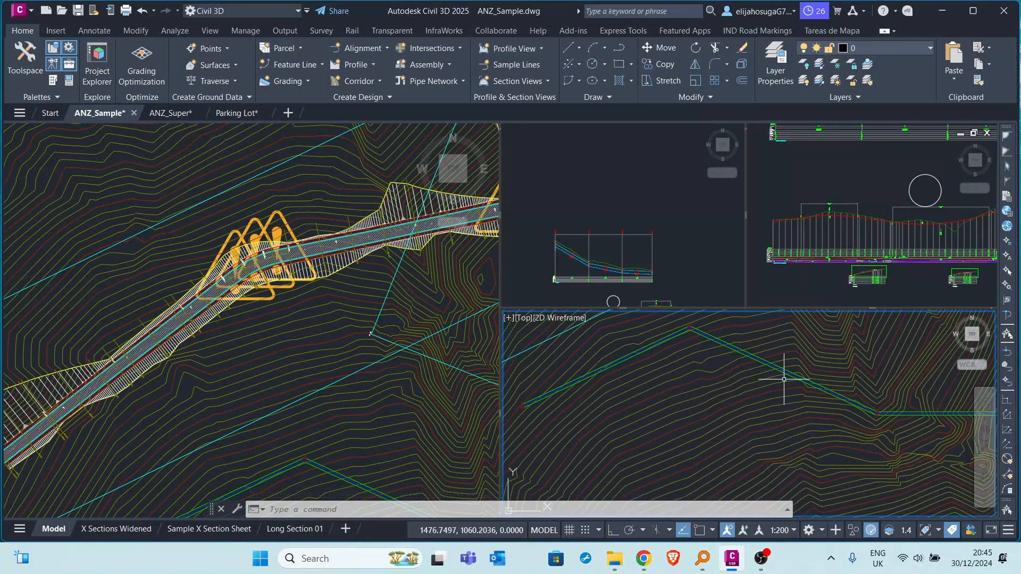
Activate the upper-middle viewport and frame both profile views with the circle between them.
{"action": "left_click", "coordinate": [602, 268]}
{"action": "scroll", "coordinate": [594, 222], "scroll_direction": "up", "scroll_amount": 5}
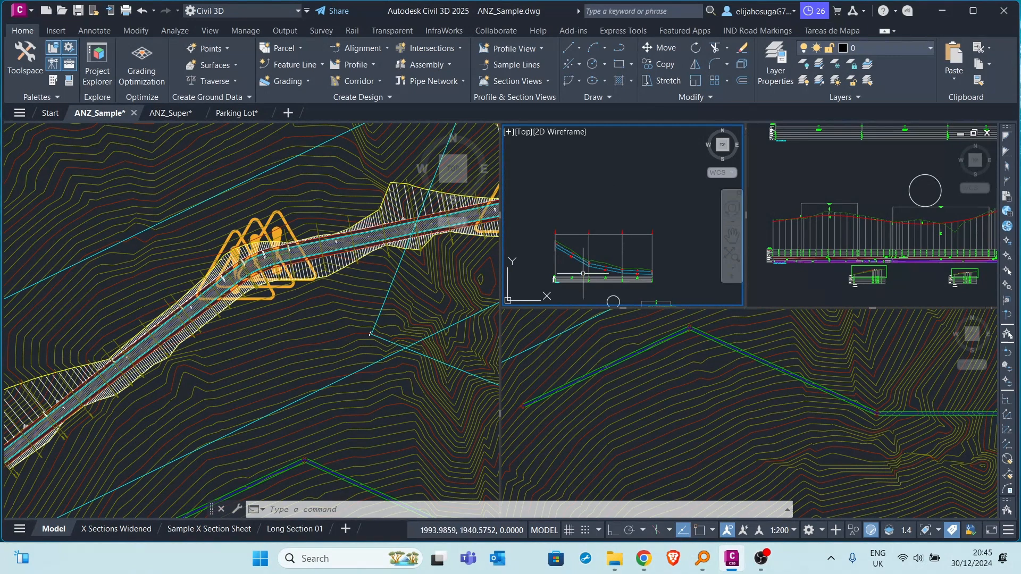
{"action": "scroll", "coordinate": [595, 225], "scroll_direction": "down", "scroll_amount": 4}
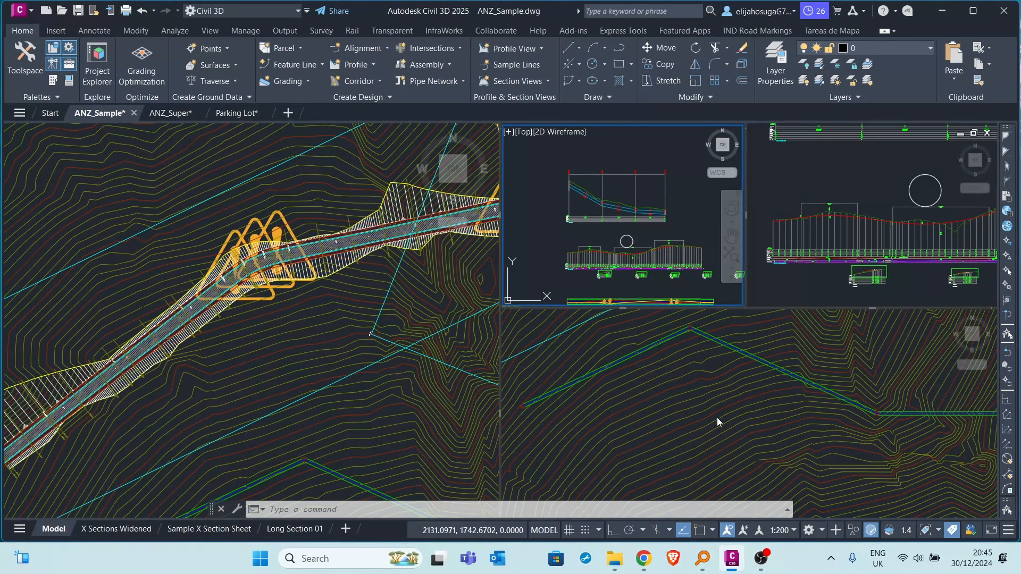
Copy the circle above the road profile view from its centre into the lower-right viewport, just below the pipe network.
{"action": "left_click", "coordinate": [621, 241]}
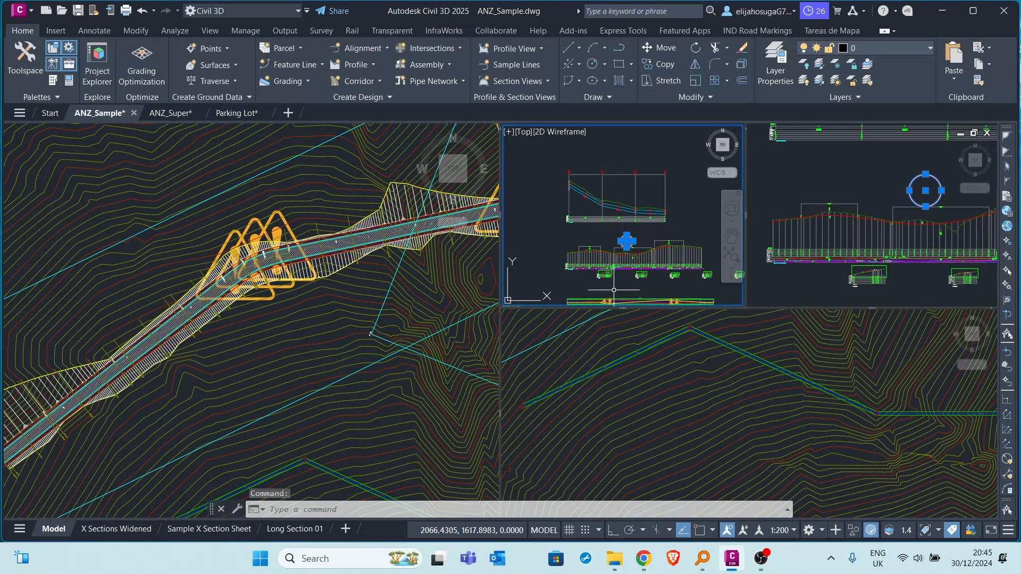
{"action": "type", "text": "c"}
{"action": "type", "text": "LO"}
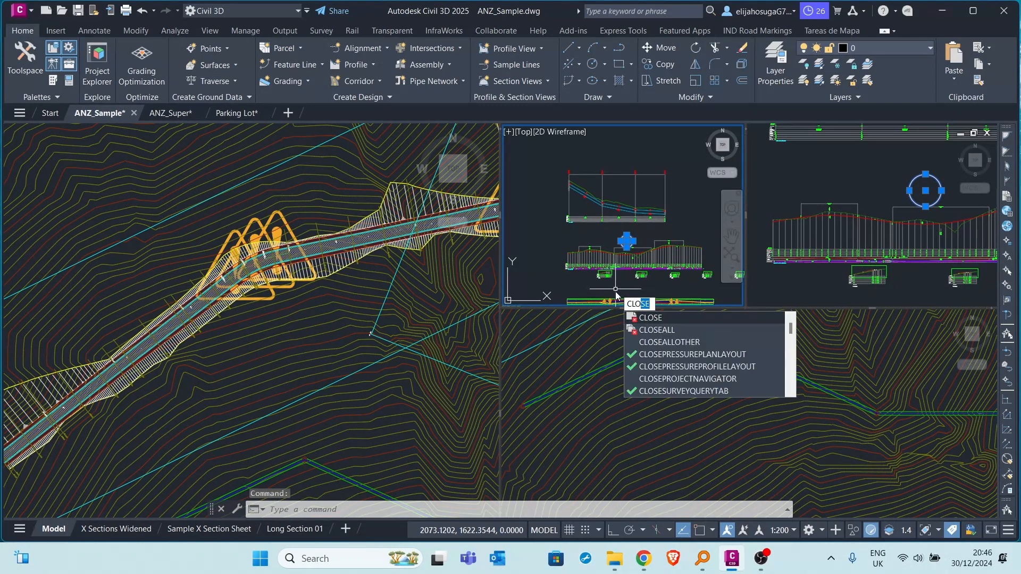
{"action": "key", "text": "BackSpace"}
{"action": "key", "text": "BackSpace"}
{"action": "key", "text": "BackSpace"}
{"action": "type", "text": "o"}
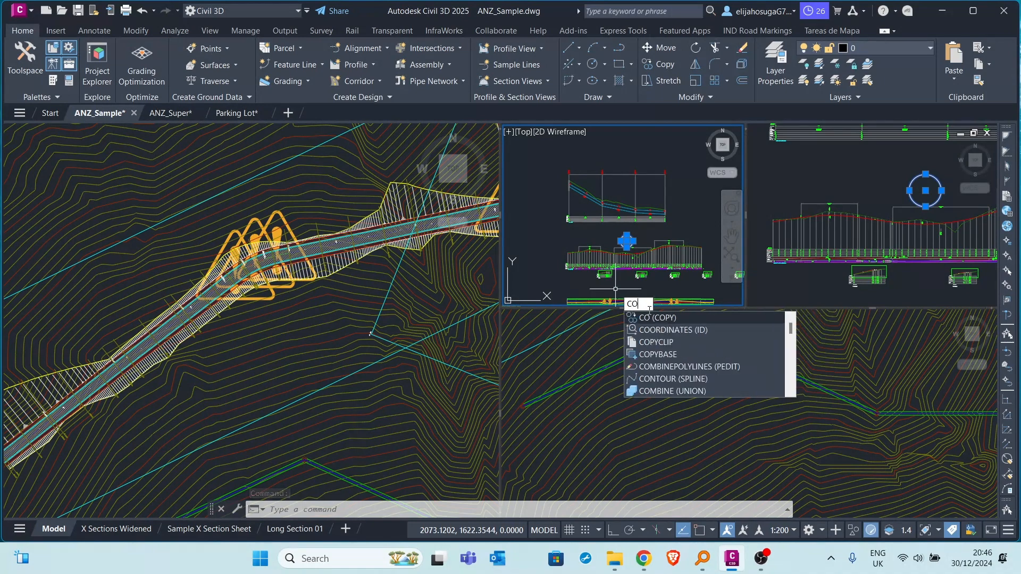
{"action": "key", "text": "Return"}
{"action": "left_click", "coordinate": [626, 242]}
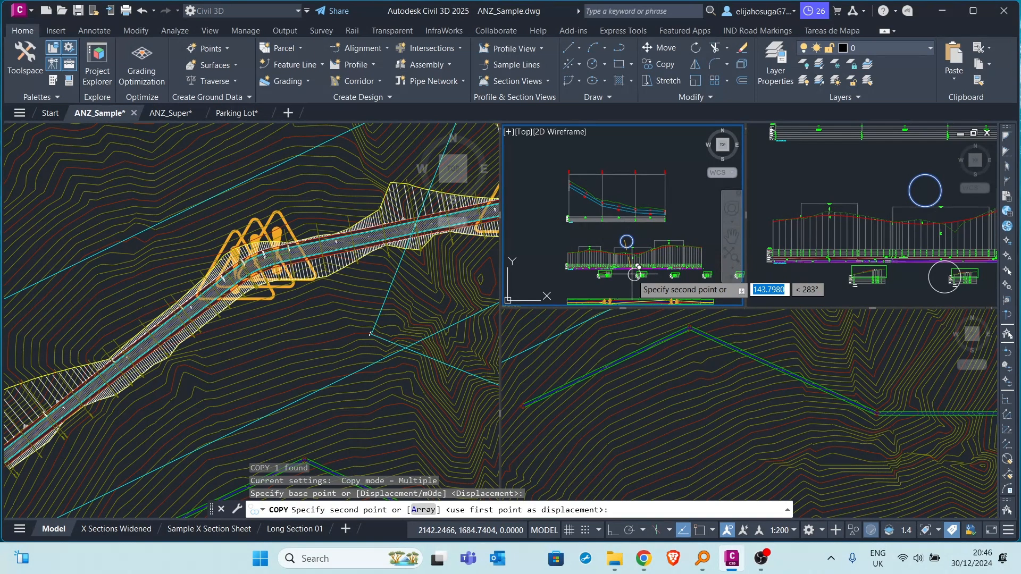
{"action": "left_click", "coordinate": [675, 391]}
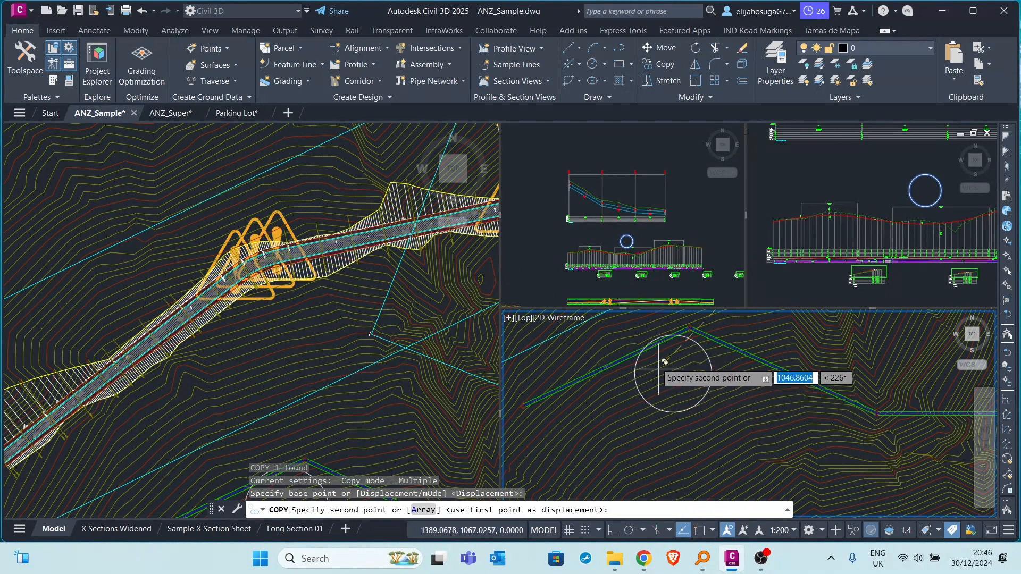
{"action": "left_click", "coordinate": [685, 388]}
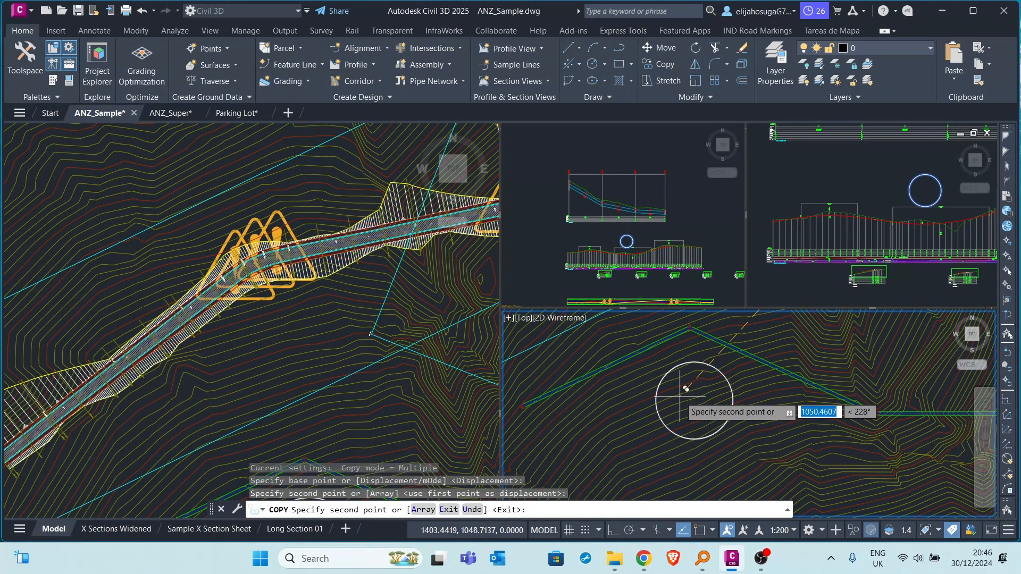
{"action": "key", "text": "Escape"}
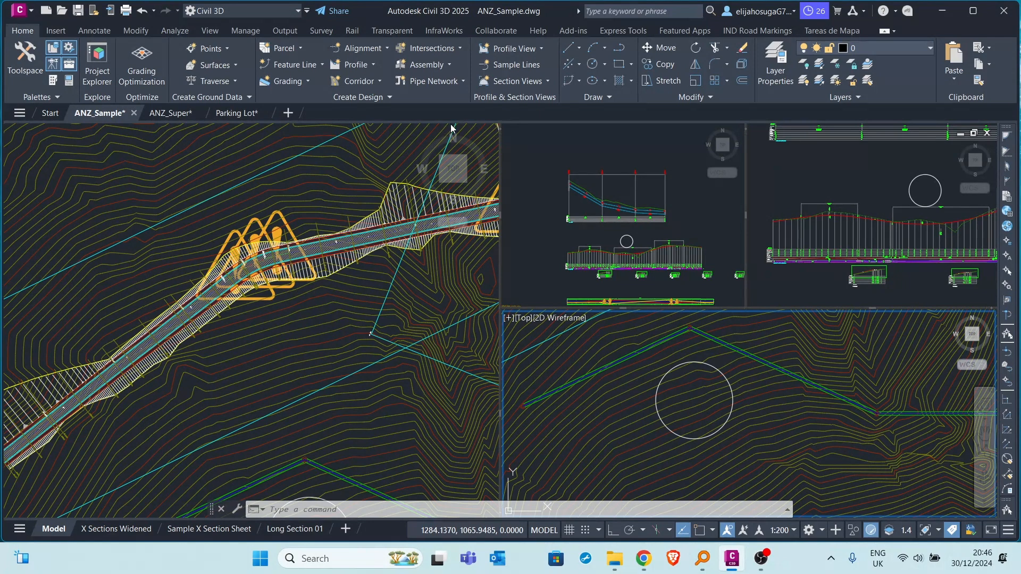
Save the current four-viewport model arrangement as a named viewport configuration called Engineer.
{"action": "left_click", "coordinate": [210, 31]}
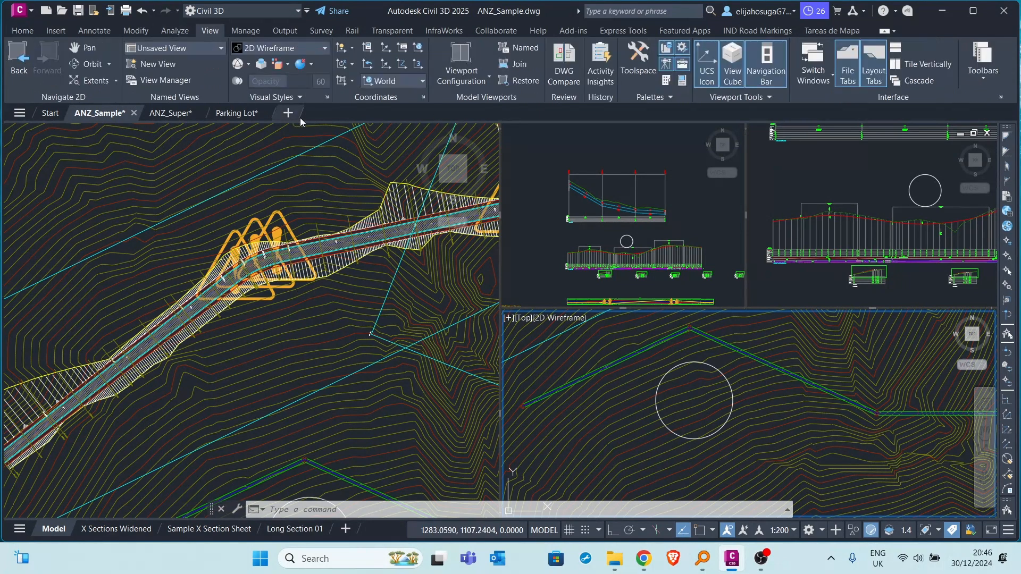
{"action": "left_click", "coordinate": [520, 48]}
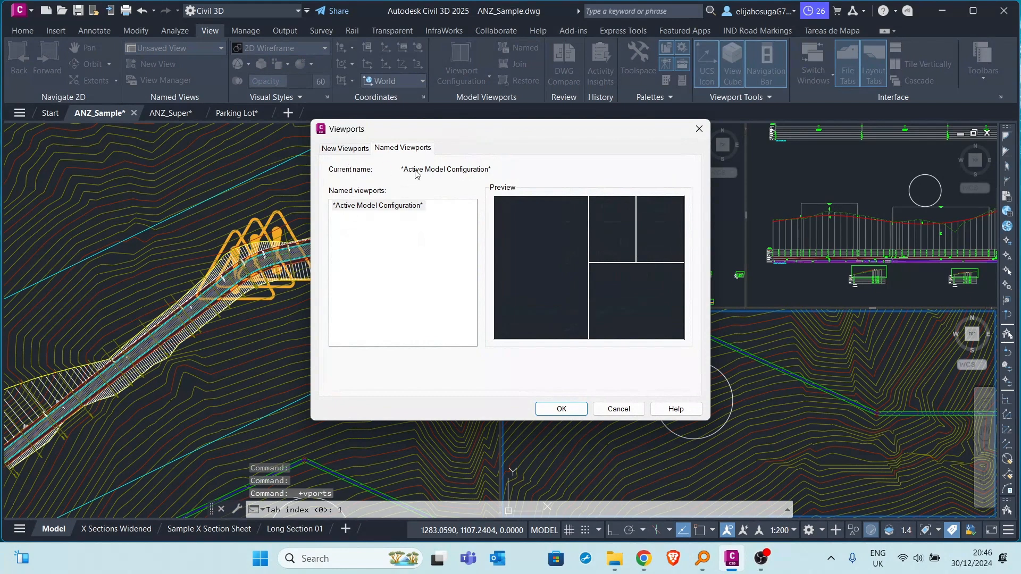
{"action": "left_click", "coordinate": [344, 155]}
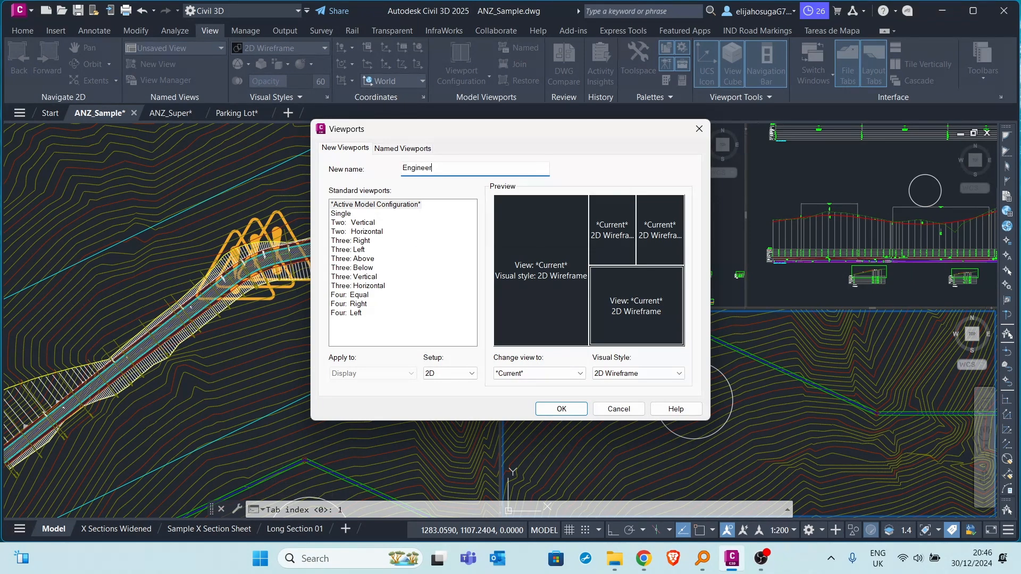
{"action": "left_click", "coordinate": [539, 409]}
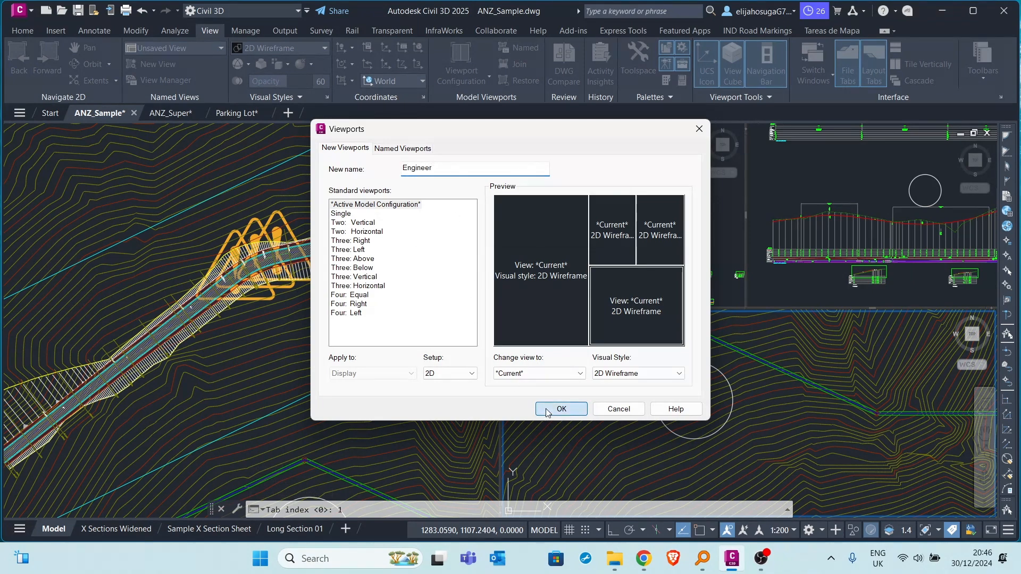
Switch model space to the Single viewport configuration and frame the road corridor plan.
{"action": "left_click", "coordinate": [481, 83]}
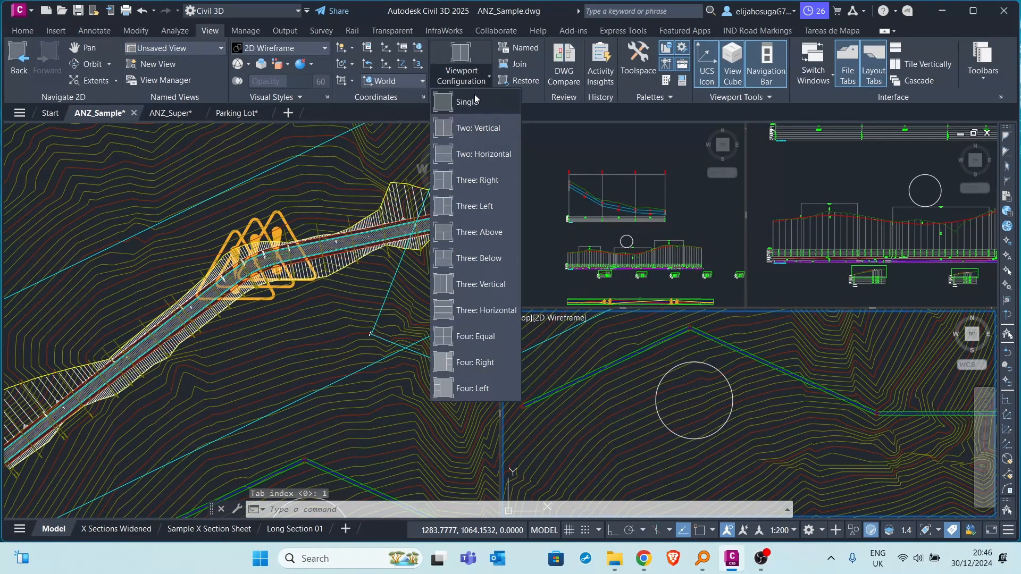
{"action": "left_click", "coordinate": [475, 101]}
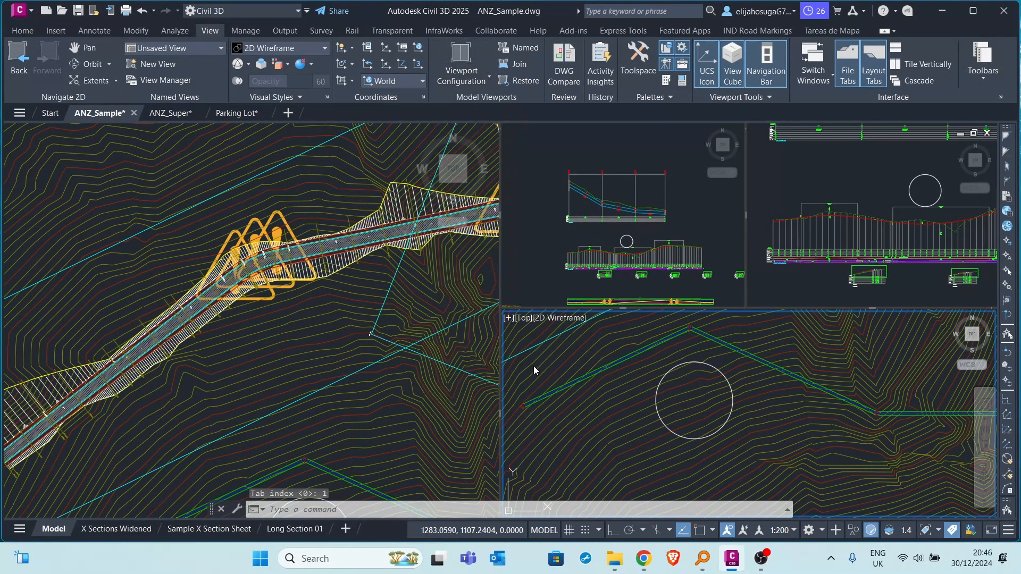
{"action": "scroll", "coordinate": [461, 254], "scroll_direction": "down", "scroll_amount": 13}
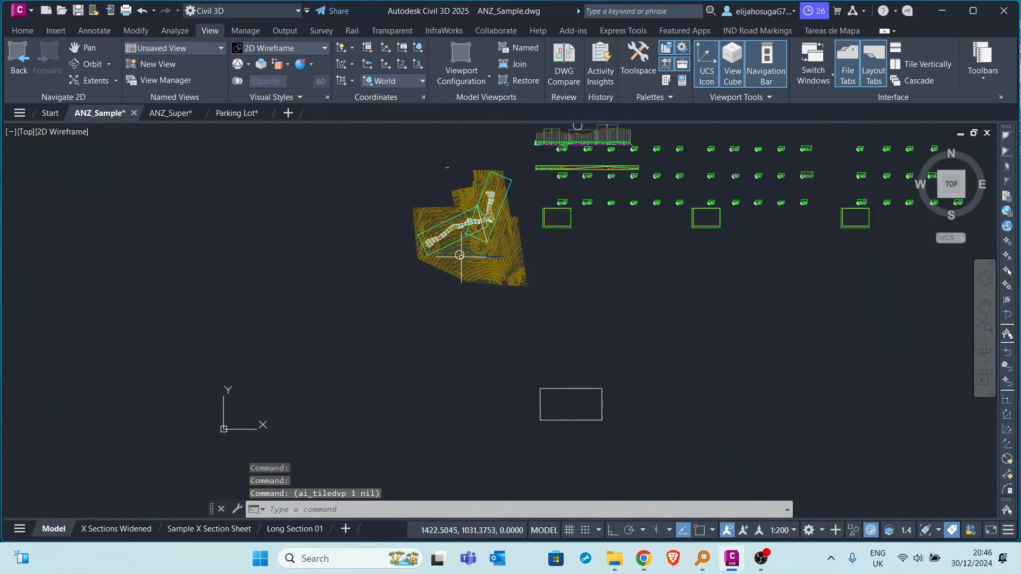
{"action": "middle_click_drag", "start_coordinate": [475, 234], "coordinate": [472, 275]}
{"action": "scroll", "coordinate": [472, 275], "scroll_direction": "up", "scroll_amount": 10}
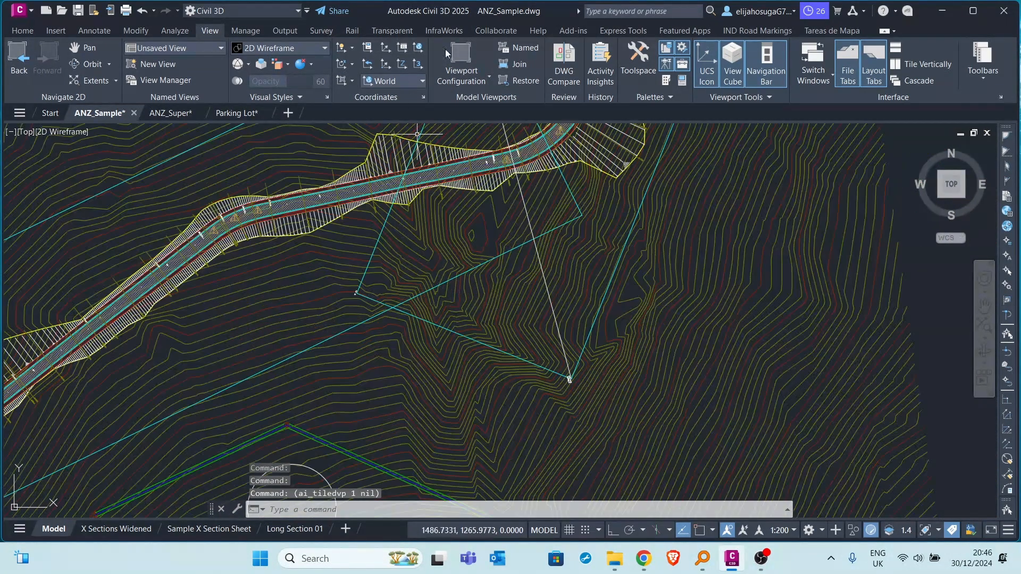
Restore the named viewport configuration Engineer, and return model space to a single viewport.
{"action": "left_click", "coordinate": [524, 49]}
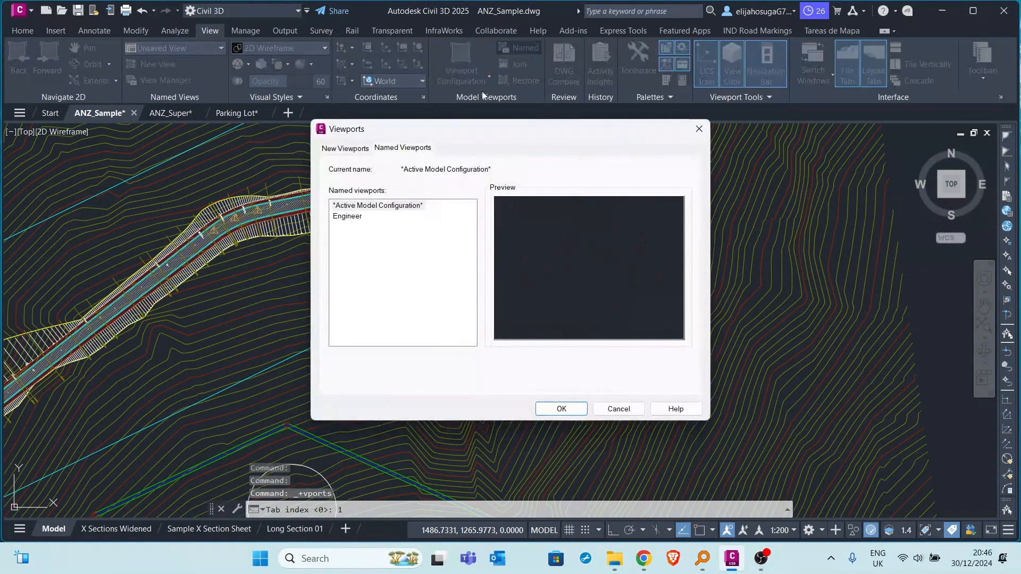
{"action": "left_click", "coordinate": [356, 218]}
{"action": "left_click", "coordinate": [557, 410]}
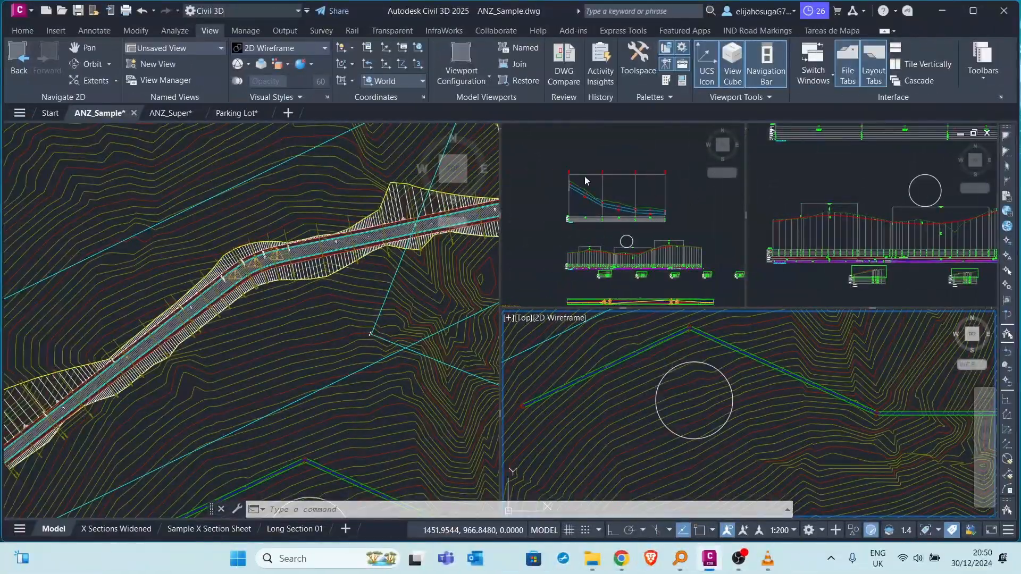
{"action": "left_click", "coordinate": [461, 74]}
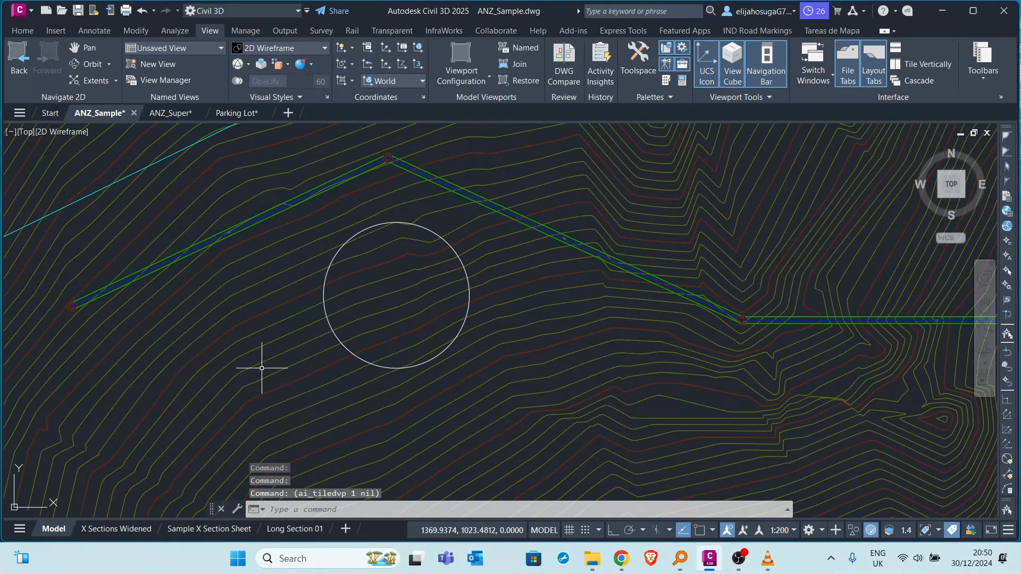
Open the Long Section 01 layout and reorder it to come after Long Section 02.
{"action": "left_click", "coordinate": [295, 528]}
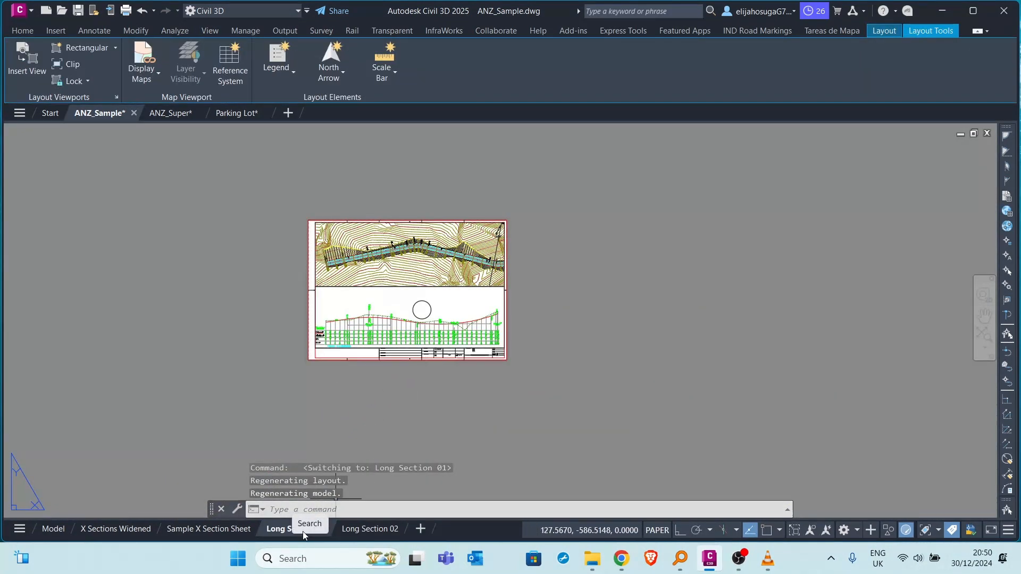
{"action": "right_click", "coordinate": [279, 530]}
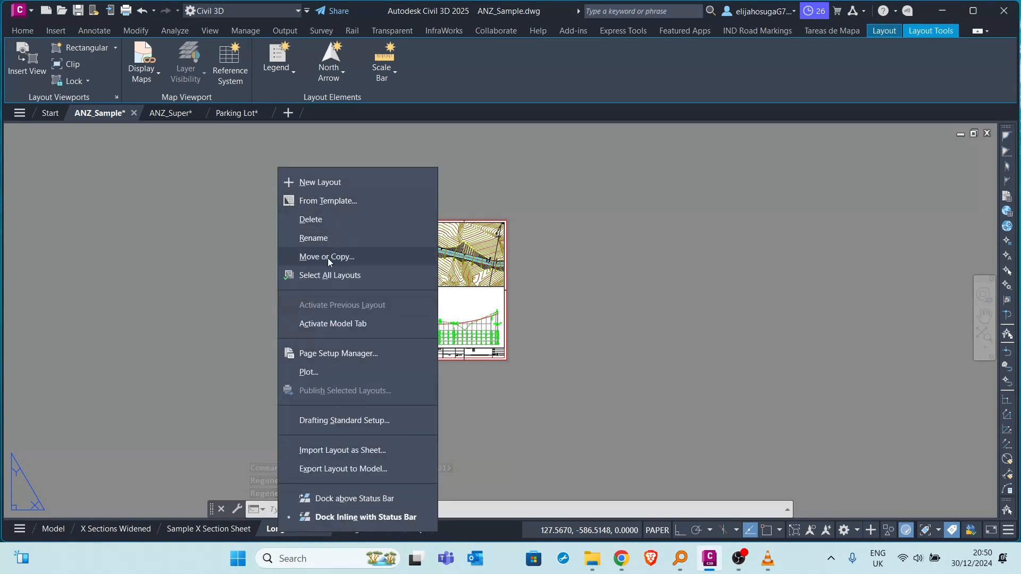
{"action": "left_click", "coordinate": [195, 430]}
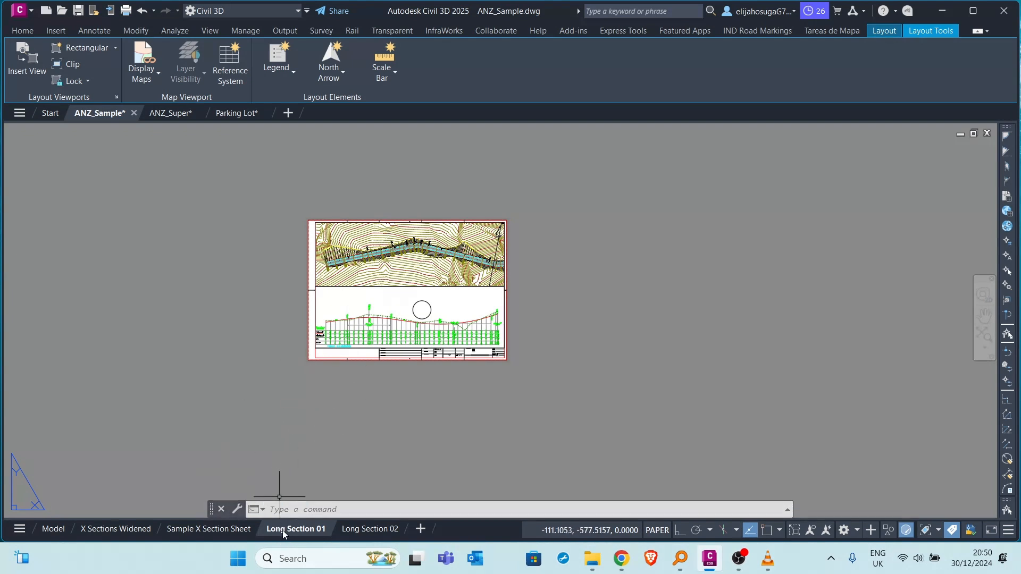
{"action": "left_click_drag", "start_coordinate": [287, 535], "coordinate": [404, 521]}
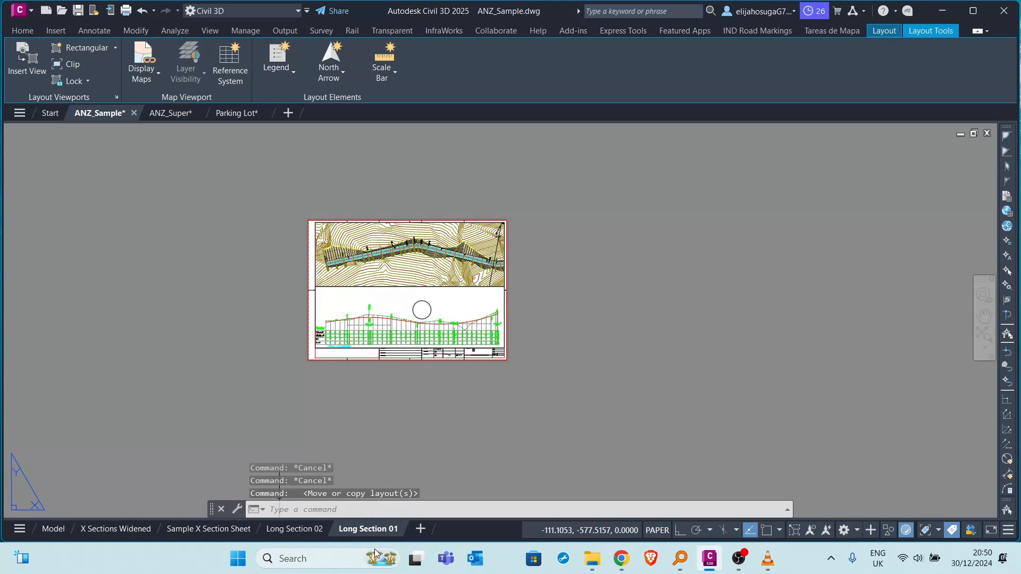
Duplicate the Long Section 01 layout directly after the original, and preview and select the copy.
{"action": "left_click_drag", "start_coordinate": [363, 530], "coordinate": [408, 524]}
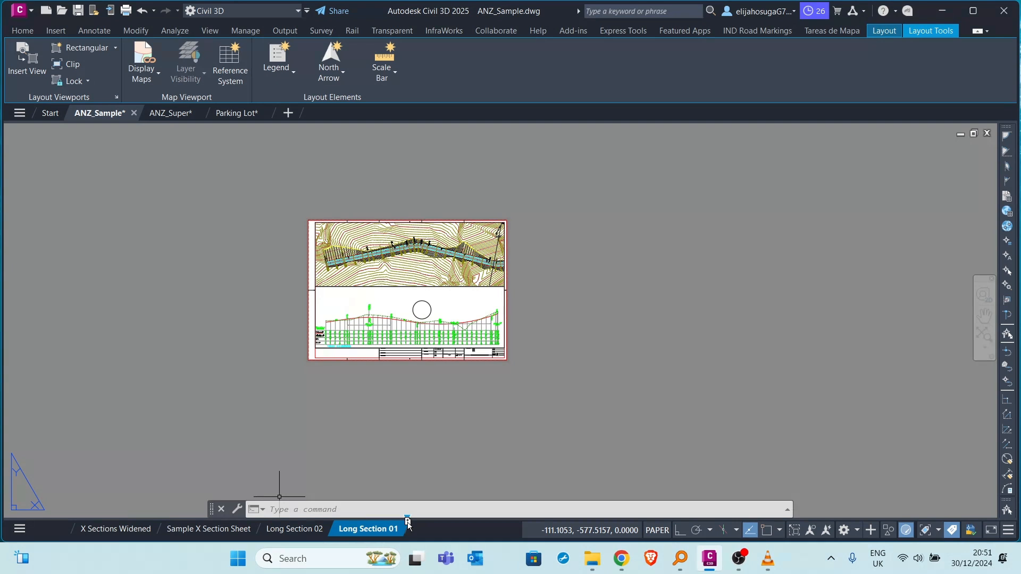
{"action": "left_click_drag", "start_coordinate": [408, 522], "coordinate": [408, 524], "text": "ctrl"}
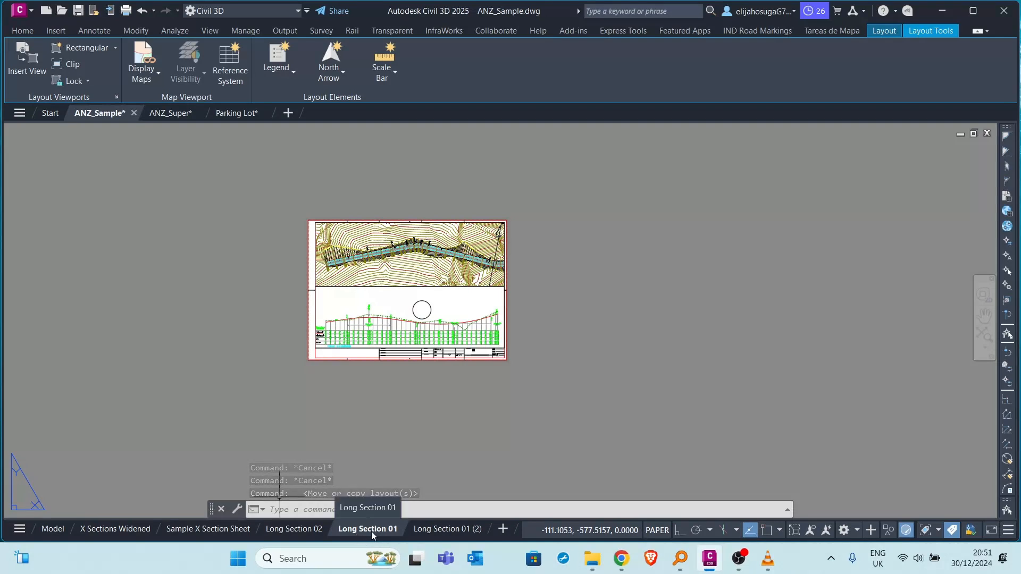
{"action": "mouse_move", "coordinate": [436, 531]}
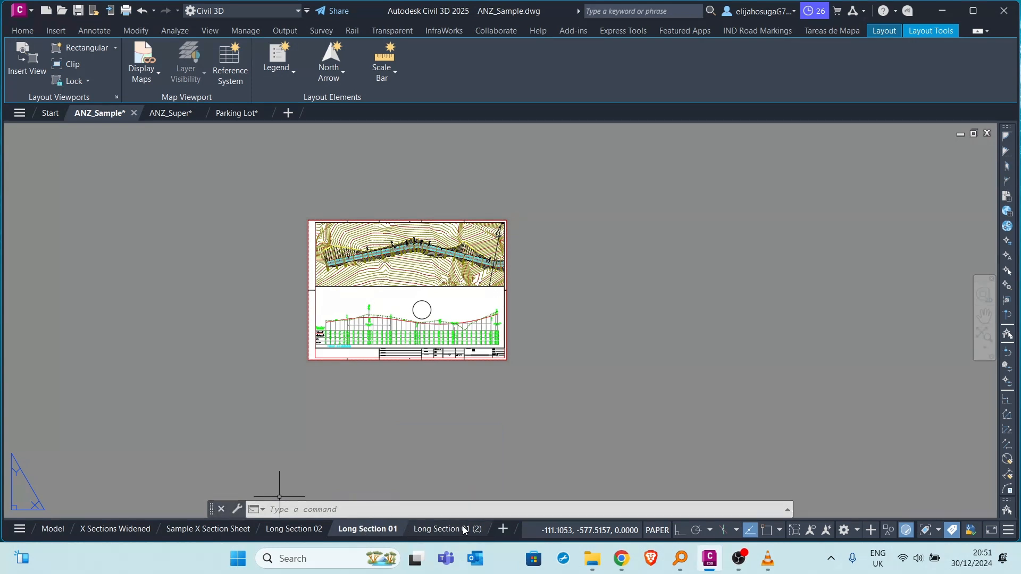
{"action": "mouse_move", "coordinate": [467, 534]}
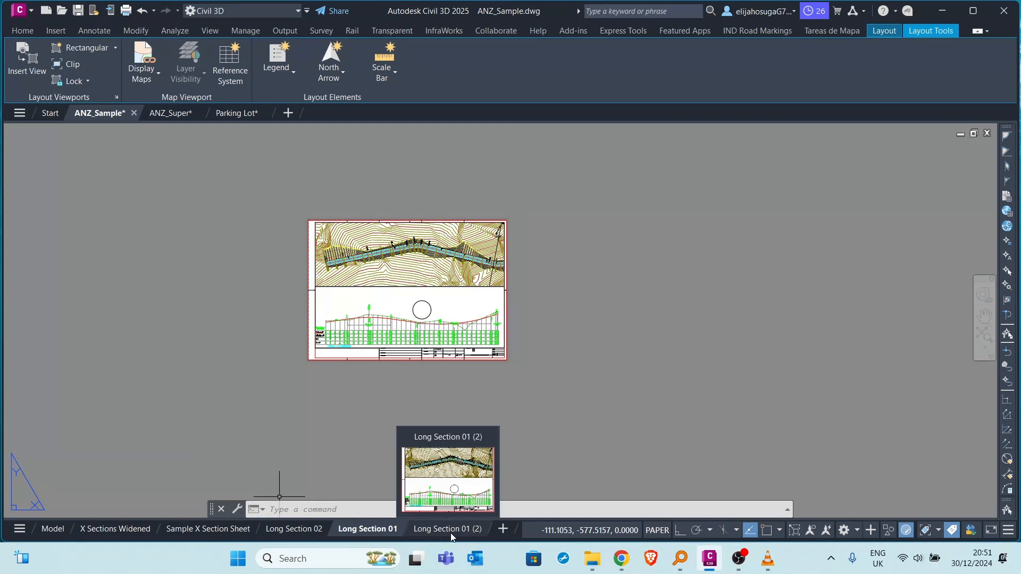
{"action": "left_click", "coordinate": [451, 532]}
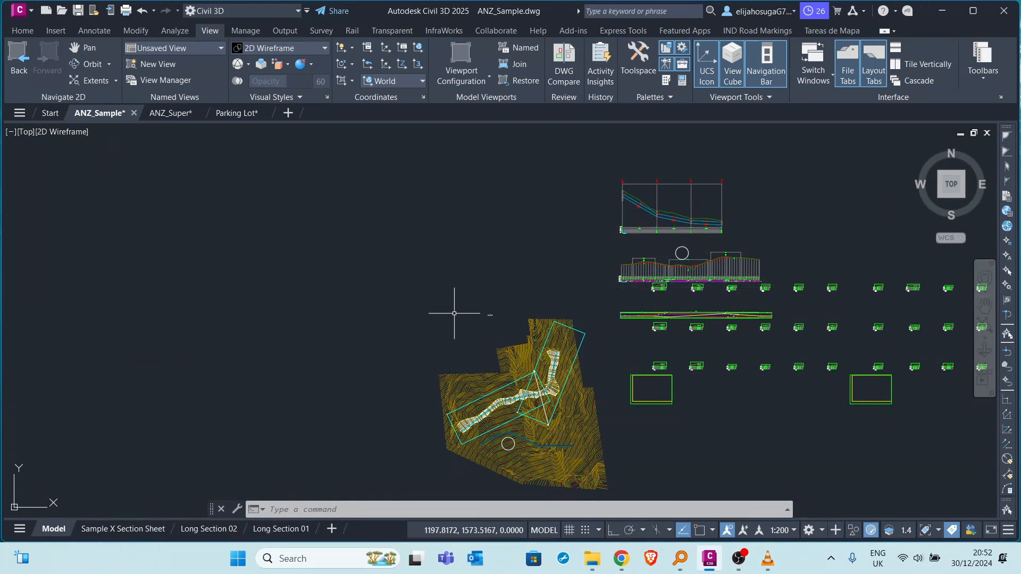
Select the circle just below the pipe network in the model space plan and open its properties.
{"action": "scroll", "coordinate": [454, 313], "scroll_direction": "down", "scroll_amount": 2}
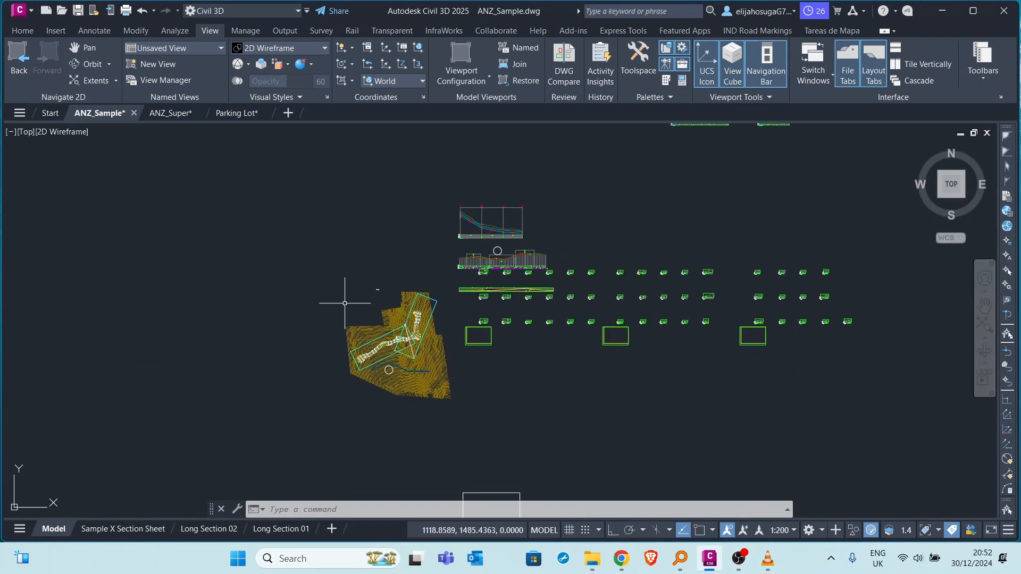
{"action": "scroll", "coordinate": [366, 376], "scroll_direction": "up", "scroll_amount": 2}
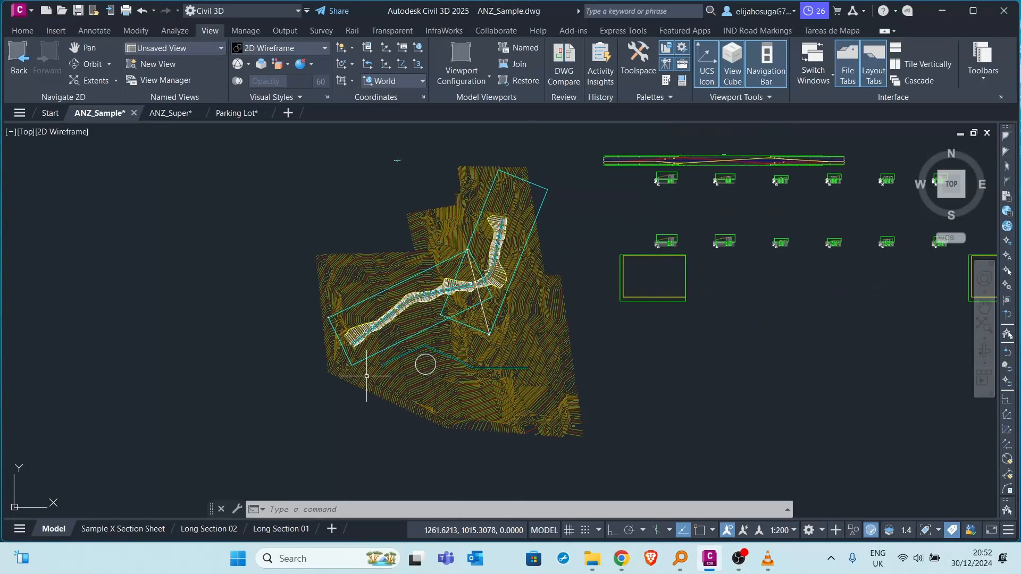
{"action": "scroll", "coordinate": [367, 376], "scroll_direction": "up", "scroll_amount": 4}
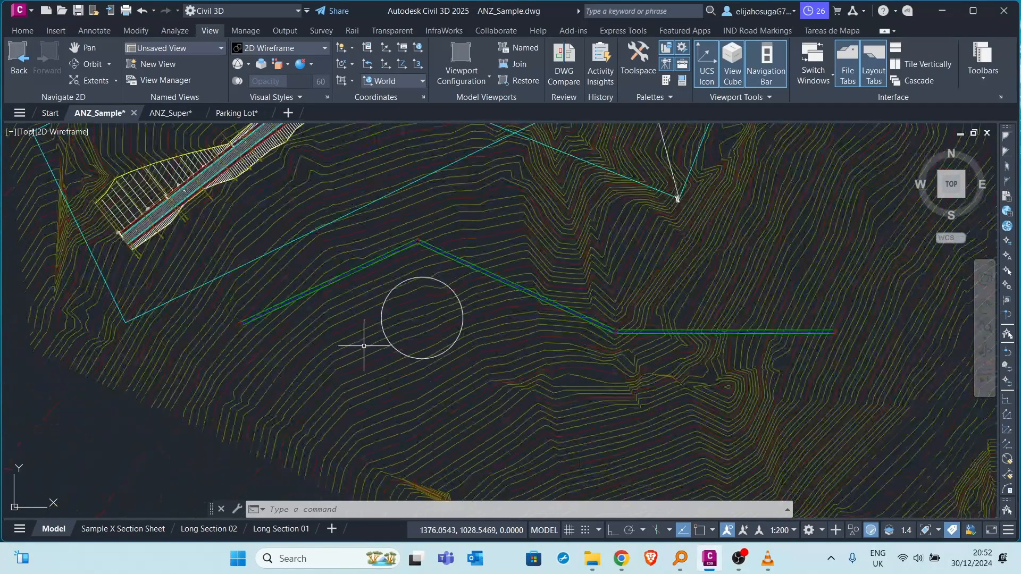
{"action": "scroll", "coordinate": [372, 340], "scroll_direction": "down", "scroll_amount": 4}
{"action": "scroll", "coordinate": [353, 364], "scroll_direction": "up", "scroll_amount": 2}
{"action": "scroll", "coordinate": [295, 404], "scroll_direction": "up", "scroll_amount": 2}
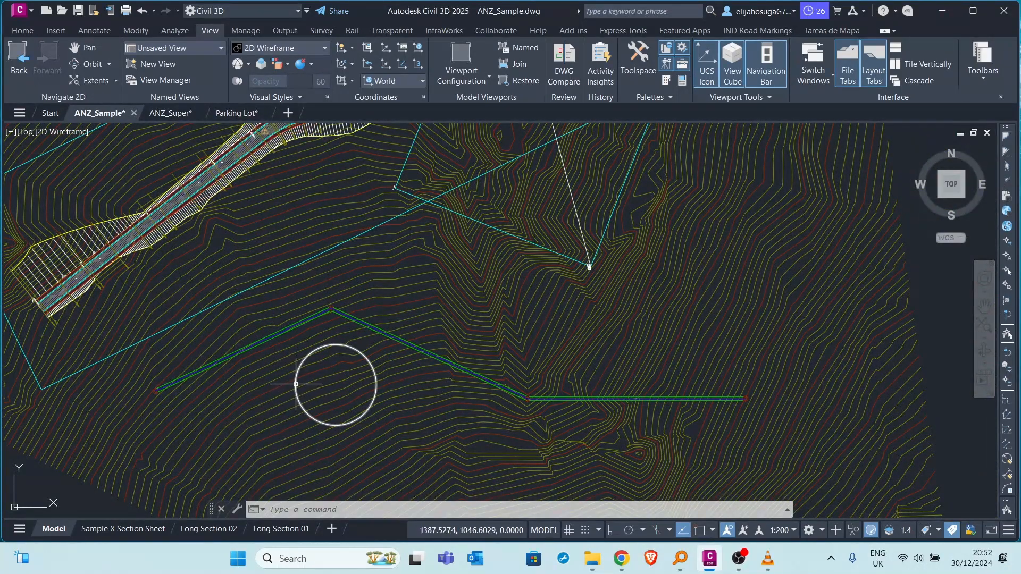
{"action": "left_click", "coordinate": [296, 384]}
{"action": "scroll", "coordinate": [280, 365], "scroll_direction": "down", "scroll_amount": 3}
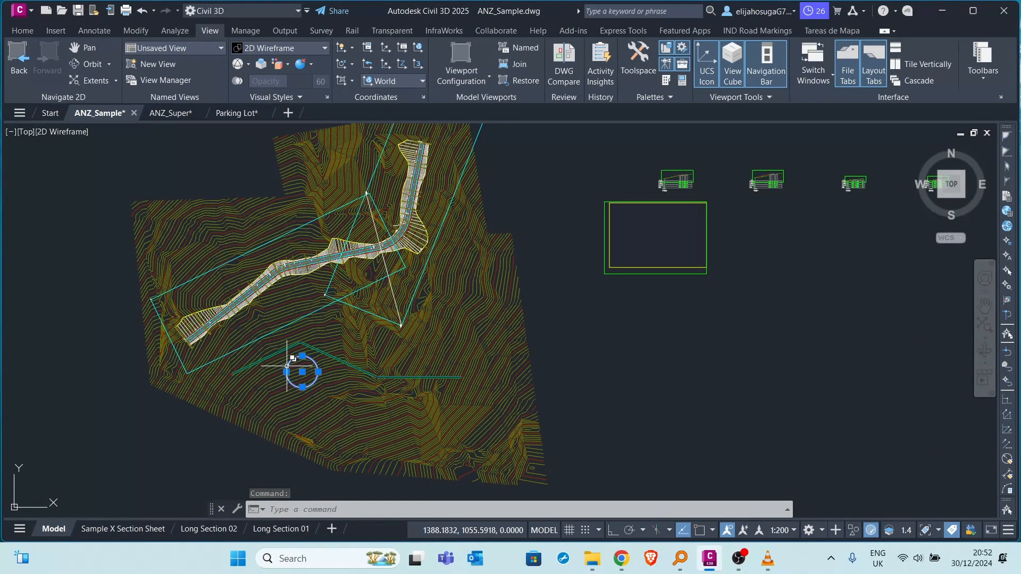
{"action": "double_click", "coordinate": [287, 366]}
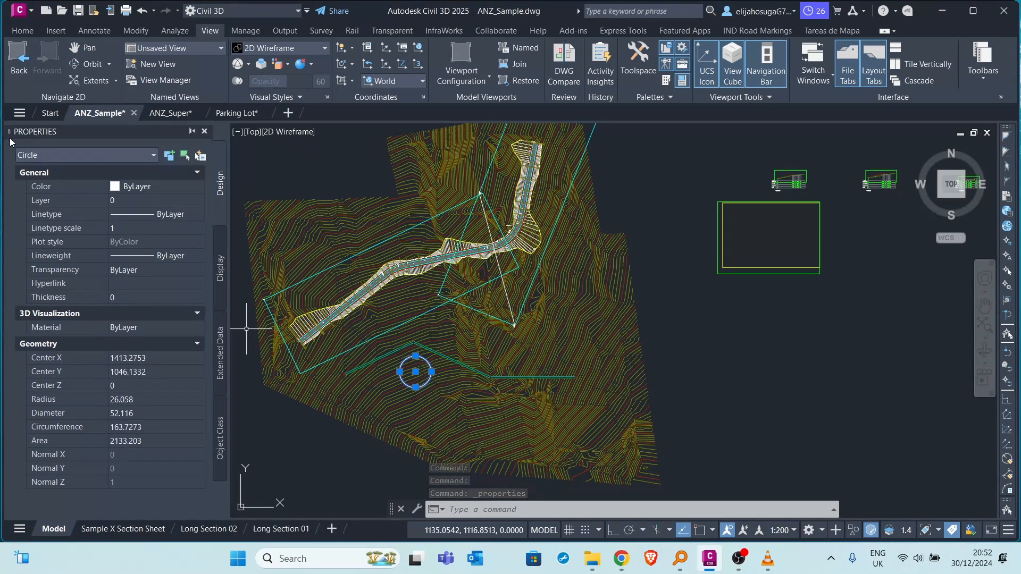
Undock the Properties palette, try floating it on both sides and in the middle of the drawing area, and dock it back along the left edge.
{"action": "left_click_drag", "start_coordinate": [9, 133], "coordinate": [588, 167]}
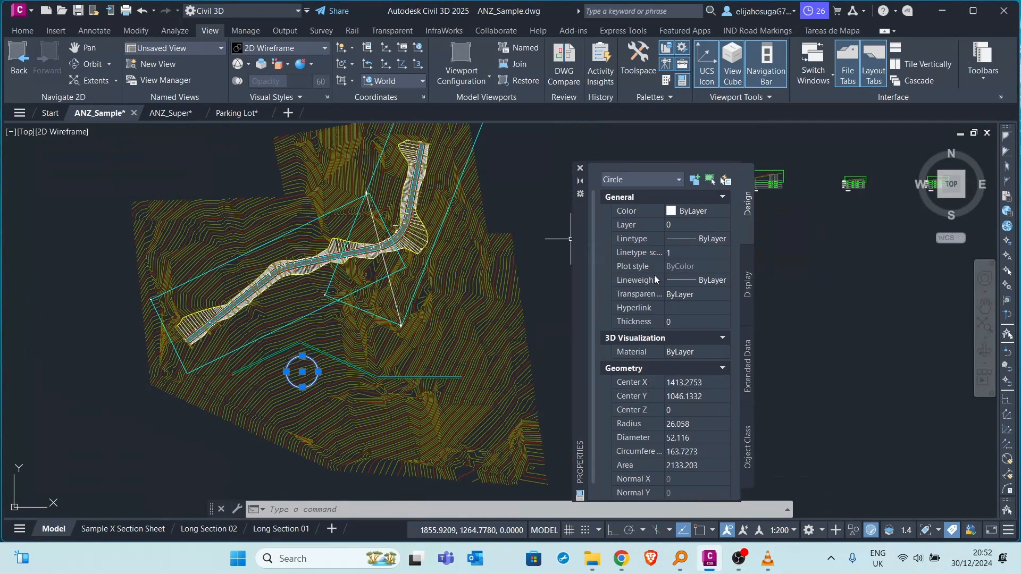
{"action": "mouse_move", "coordinate": [585, 262]}
{"action": "left_mouse_down"}
{"action": "mouse_move", "coordinate": [633, 279]}
{"action": "mouse_move", "coordinate": [971, 267]}
{"action": "left_mouse_up"}
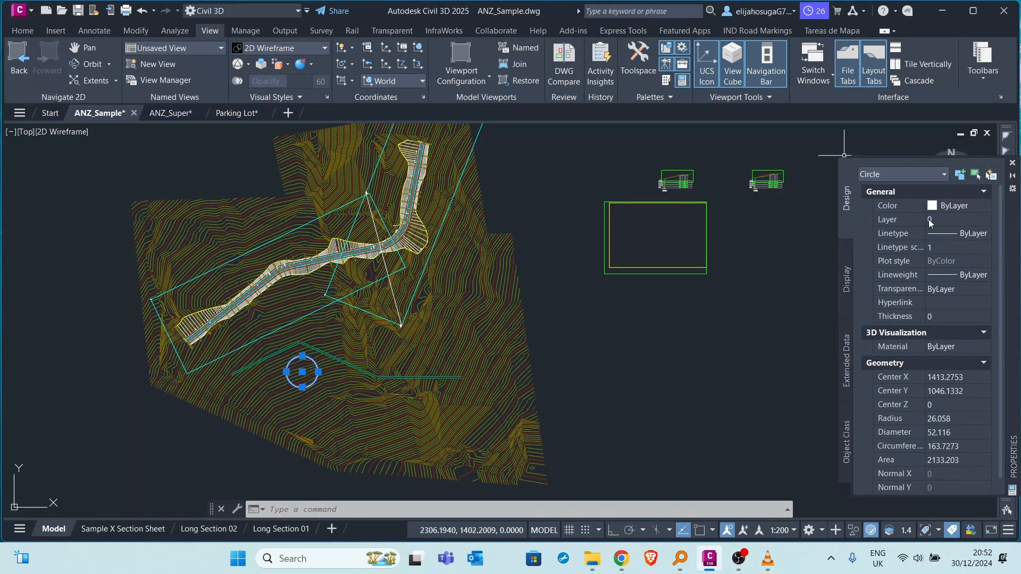
{"action": "left_click_drag", "start_coordinate": [1016, 435], "coordinate": [673, 391]}
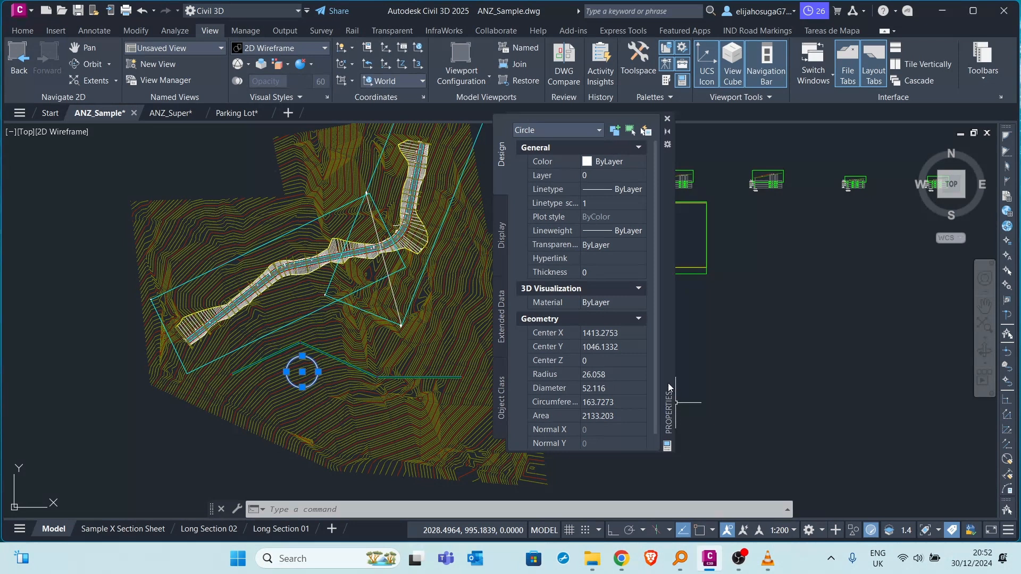
{"action": "mouse_move", "coordinate": [669, 388]}
{"action": "left_mouse_down"}
{"action": "mouse_move", "coordinate": [400, 413]}
{"action": "mouse_move", "coordinate": [187, 397]}
{"action": "left_mouse_up"}
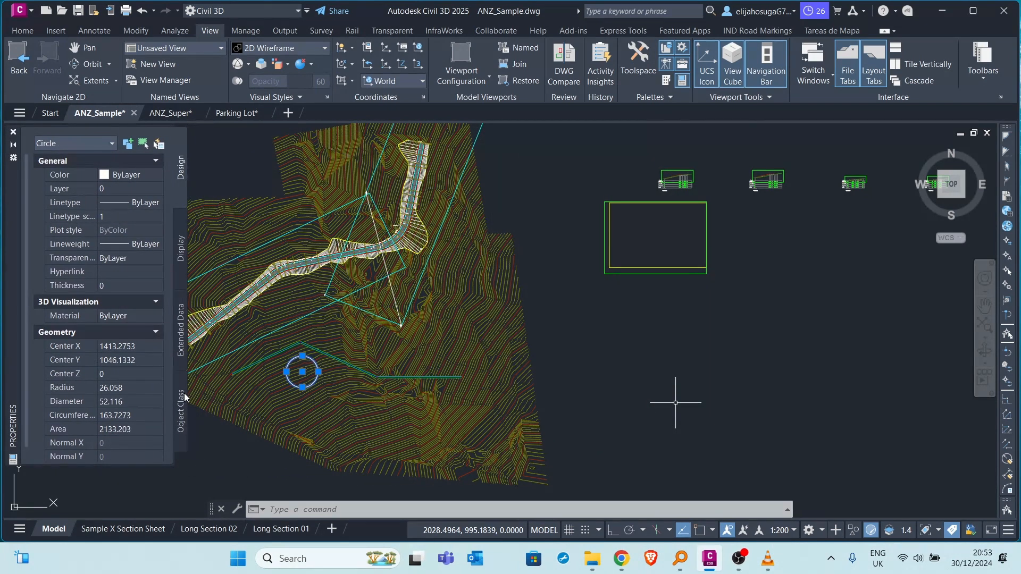
{"action": "left_click_drag", "start_coordinate": [185, 396], "coordinate": [622, 341]}
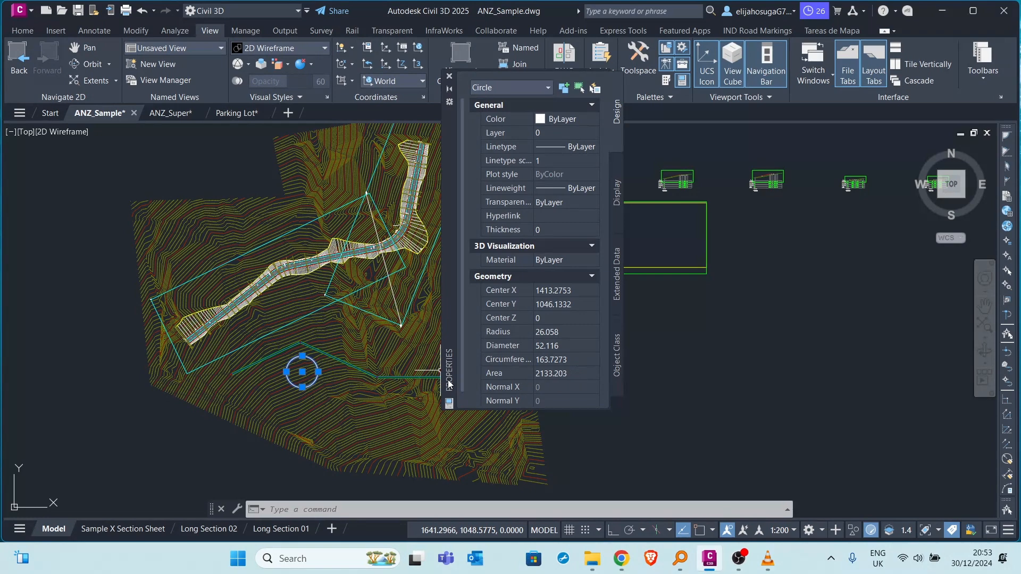
{"action": "left_click_drag", "start_coordinate": [447, 381], "coordinate": [2, 234]}
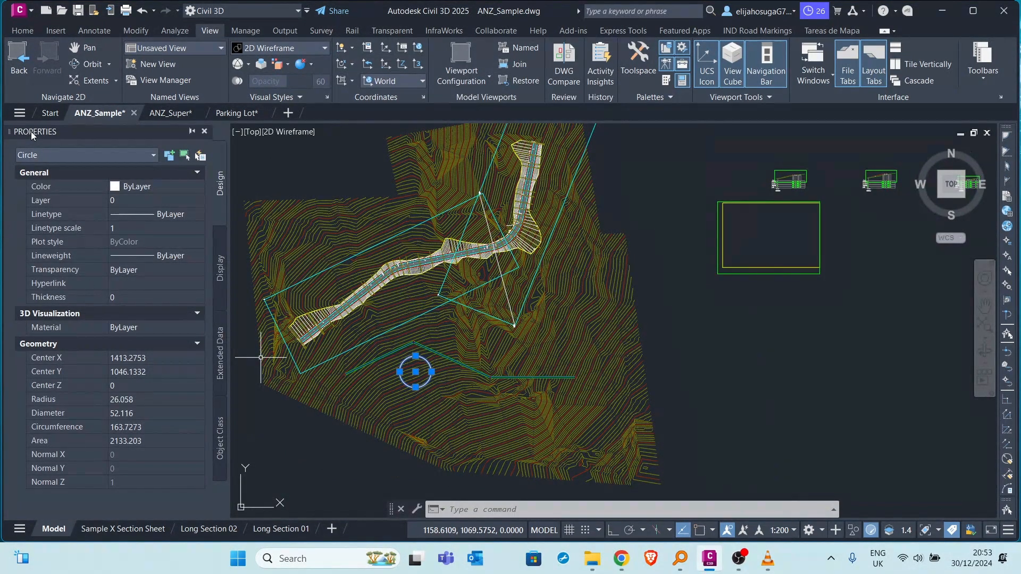
Float the Properties palette over the middle of the drawing and return it to its docked place.
{"action": "mouse_move", "coordinate": [31, 133]}
{"action": "left_mouse_down"}
{"action": "mouse_move", "coordinate": [447, 355]}
{"action": "mouse_move", "coordinate": [482, 398]}
{"action": "mouse_move", "coordinate": [571, 424]}
{"action": "left_mouse_up"}
{"action": "double_click", "coordinate": [573, 451]}
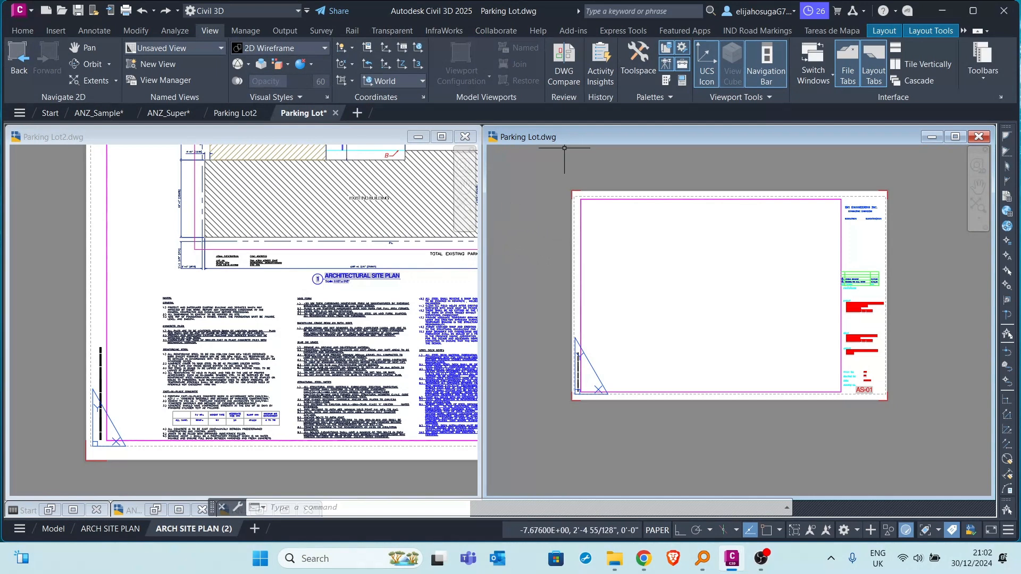
Minimize the Parking Lot drawing window and maximize the Parking Lot2 drawing.
{"action": "left_click", "coordinate": [933, 137]}
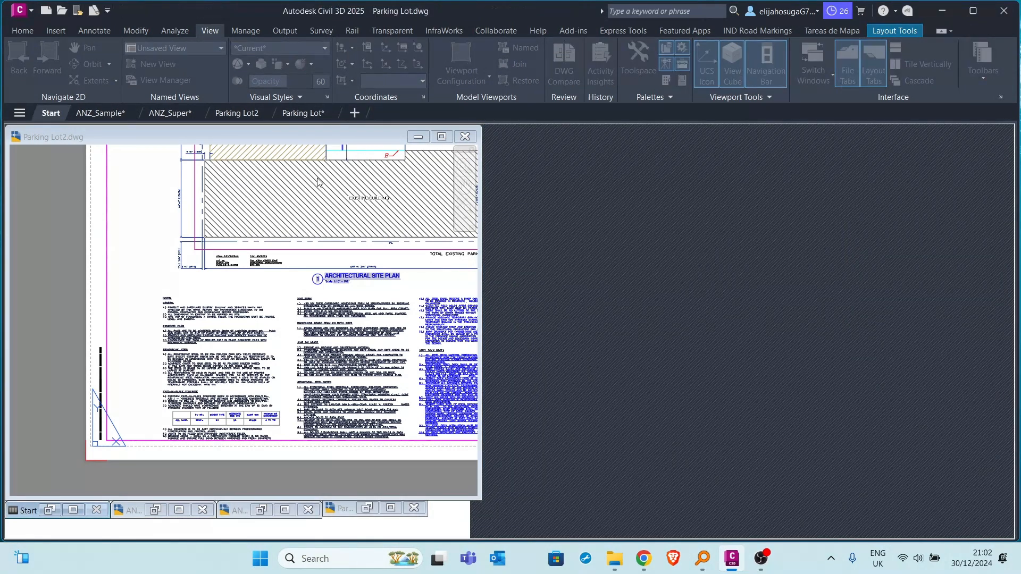
{"action": "left_click", "coordinate": [290, 114]}
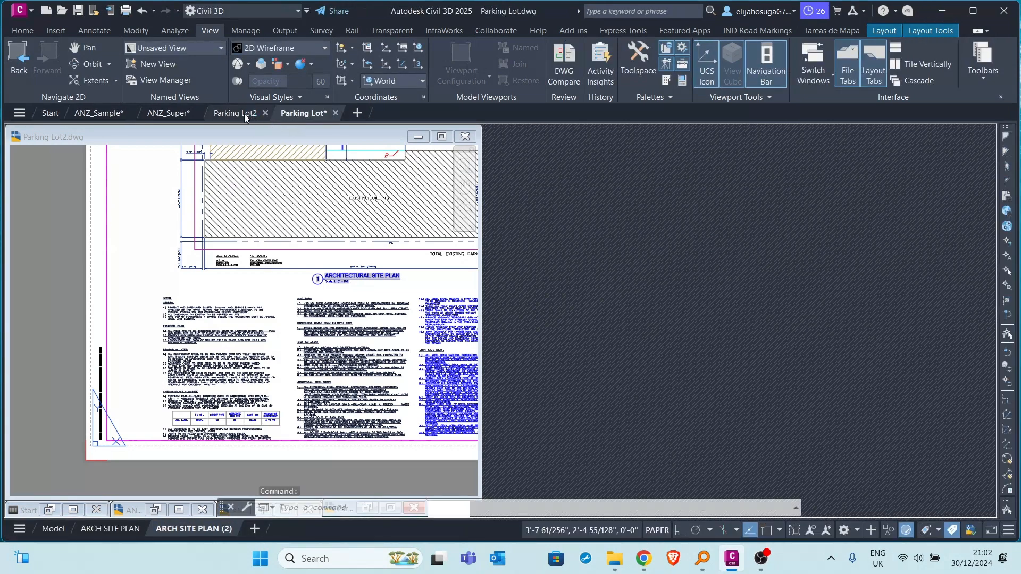
{"action": "left_click", "coordinate": [237, 113]}
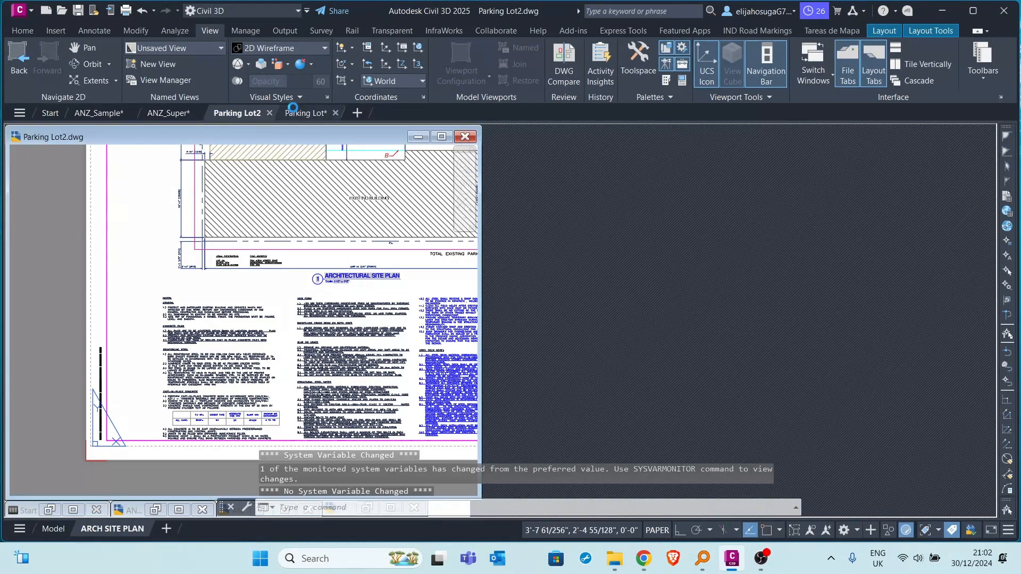
{"action": "left_click", "coordinate": [442, 137]}
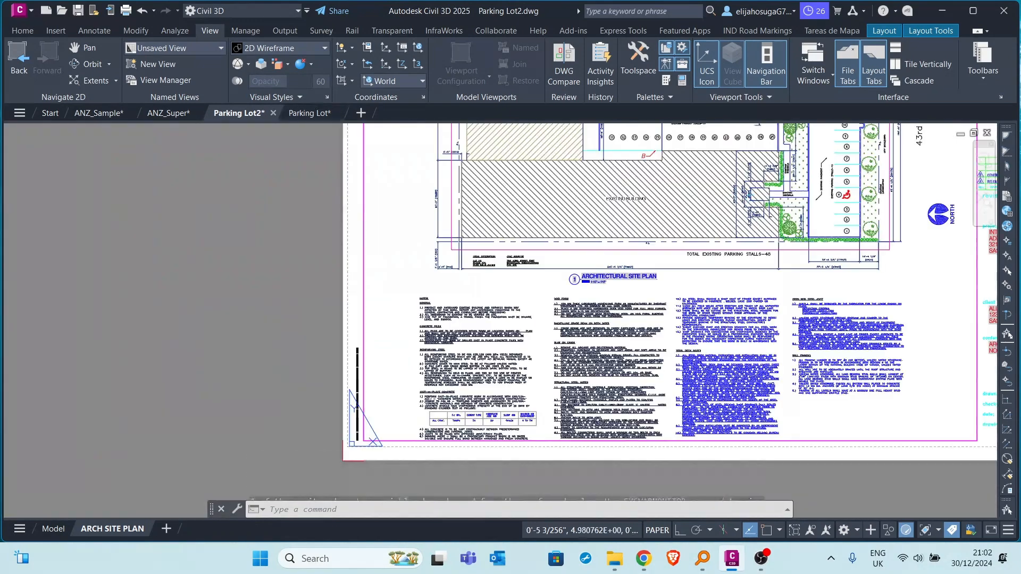
Switch to the Parking Lot drawing and back to Parking Lot2, and bring its whole ARCH SITE PLAN sheet into view.
{"action": "left_click", "coordinate": [309, 112]}
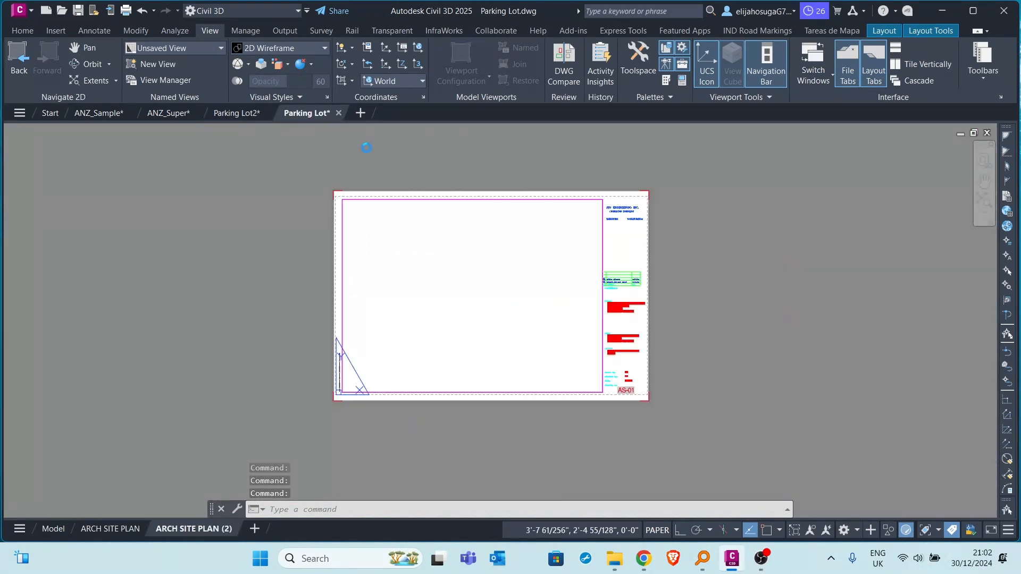
{"action": "key", "text": "ctrl+Tab"}
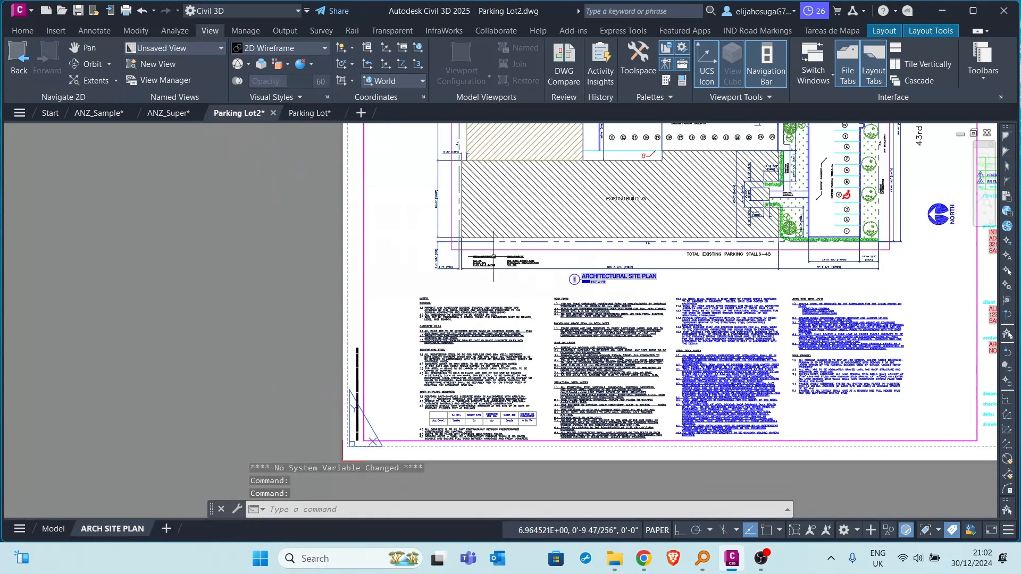
{"action": "middle_click_drag", "start_coordinate": [508, 248], "coordinate": [471, 255]}
{"action": "scroll", "coordinate": [542, 226], "scroll_direction": "down", "scroll_amount": 2}
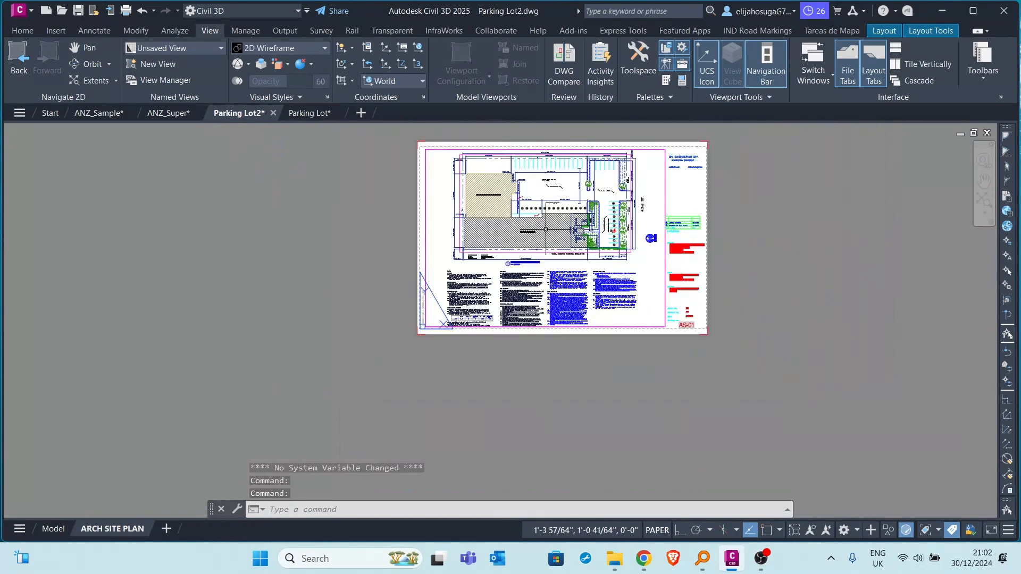
{"action": "middle_click_drag", "start_coordinate": [542, 226], "coordinate": [467, 283]}
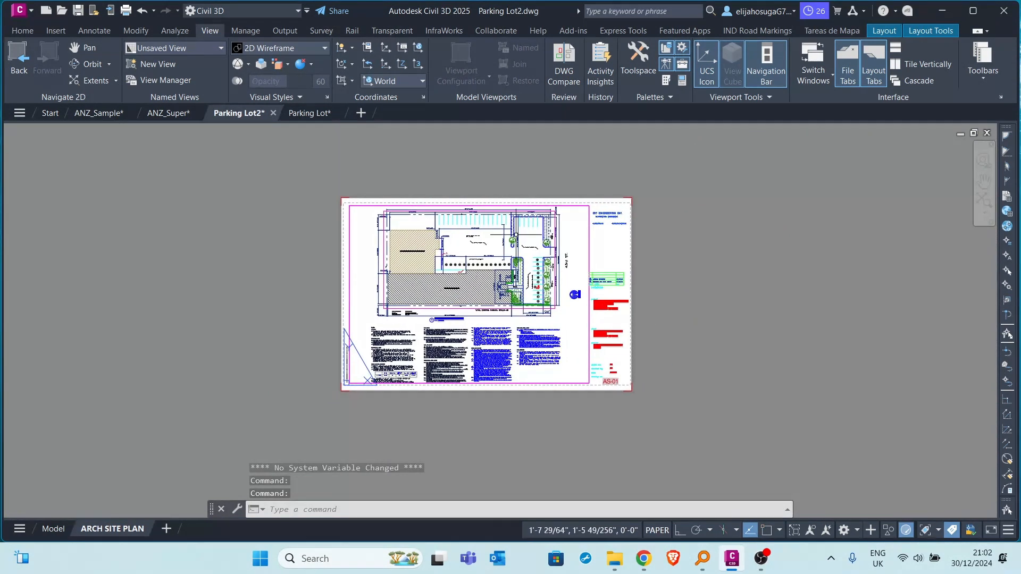
{"action": "left_click", "coordinate": [923, 66]}
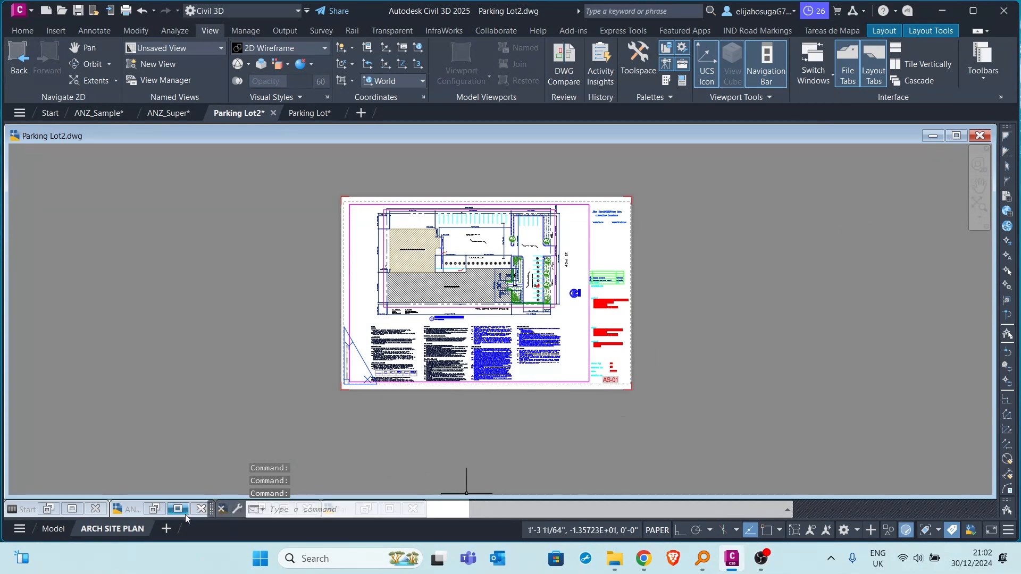
{"action": "mouse_move", "coordinate": [173, 513]}
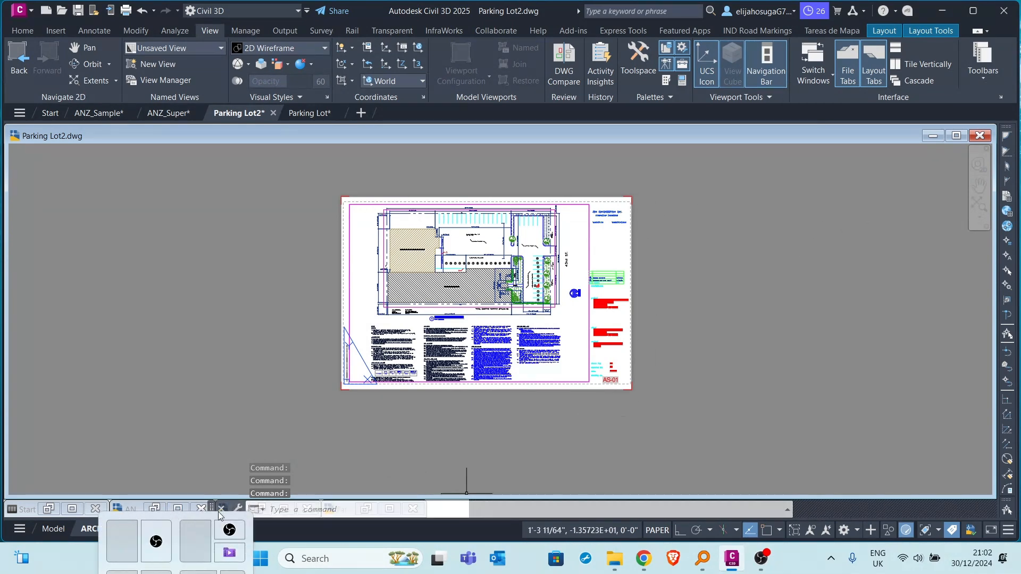
{"action": "left_click", "coordinate": [177, 510]}
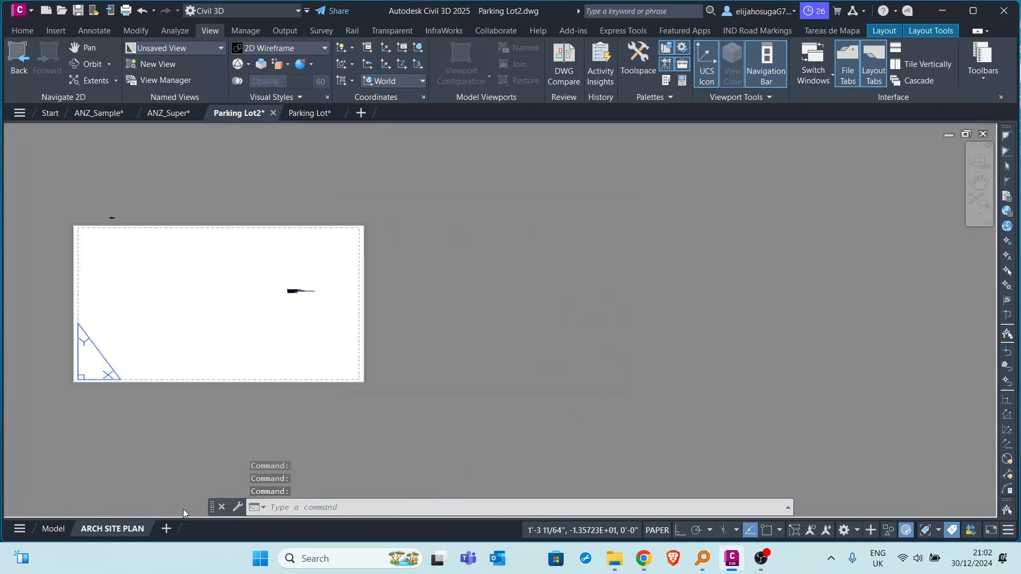
{"action": "left_click", "coordinate": [247, 113]}
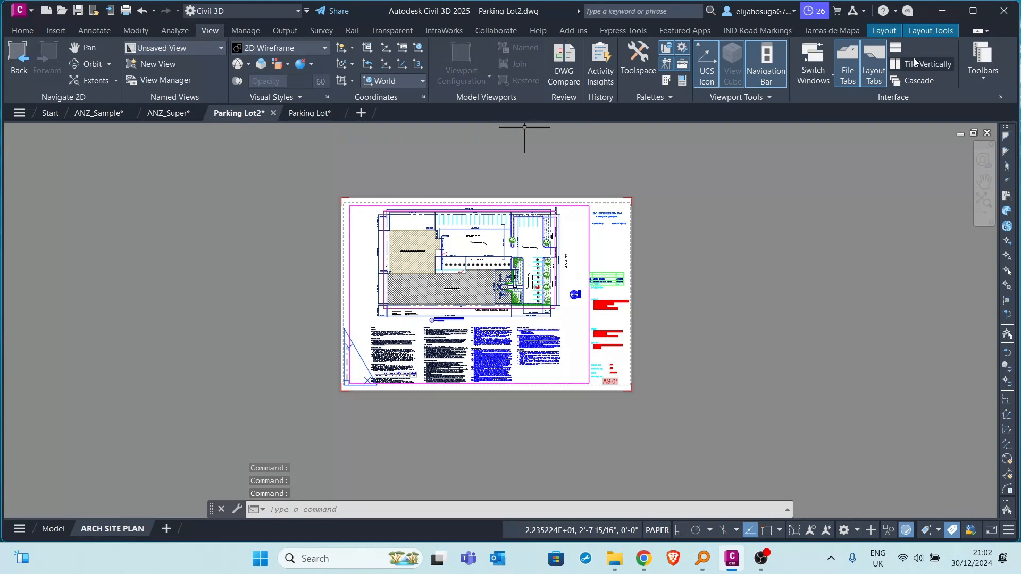
Restore the minimized Parking Lot drawing, moving the command line clear of its window, and tile it vertically beside Parking Lot2.
{"action": "left_click", "coordinate": [917, 64]}
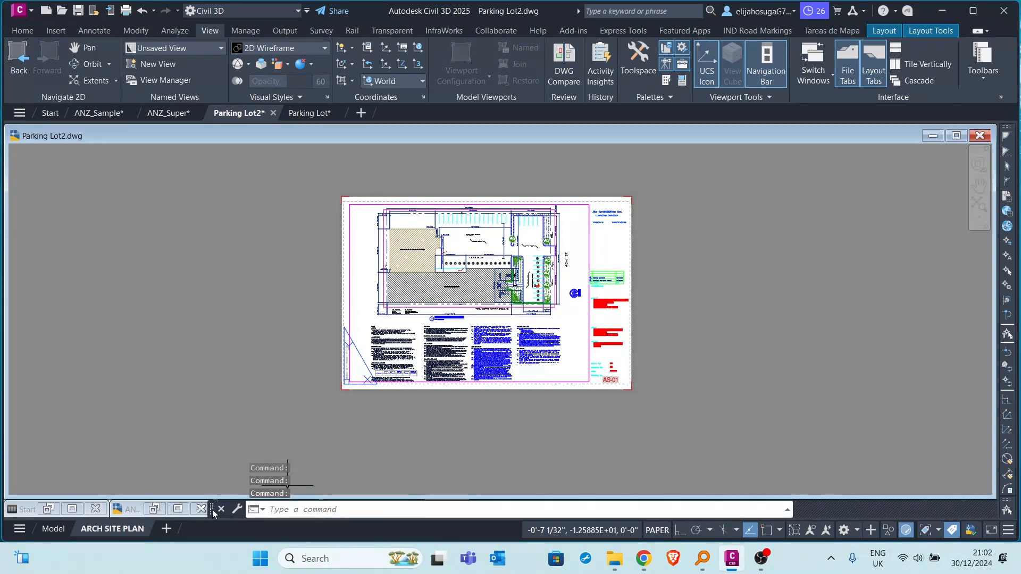
{"action": "left_click_drag", "start_coordinate": [213, 513], "coordinate": [462, 482]}
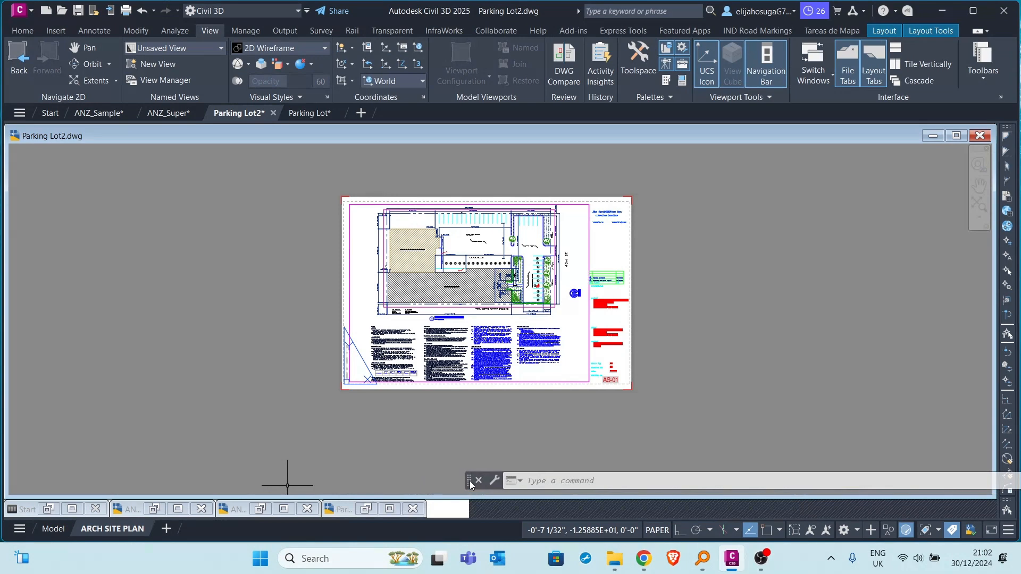
{"action": "left_click", "coordinate": [389, 509]}
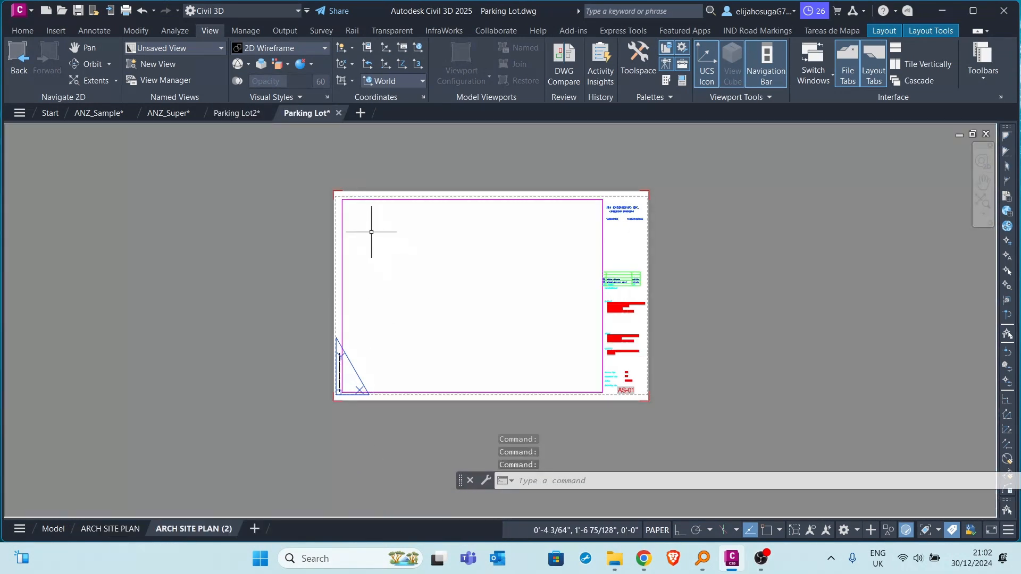
{"action": "left_click", "coordinate": [912, 66]}
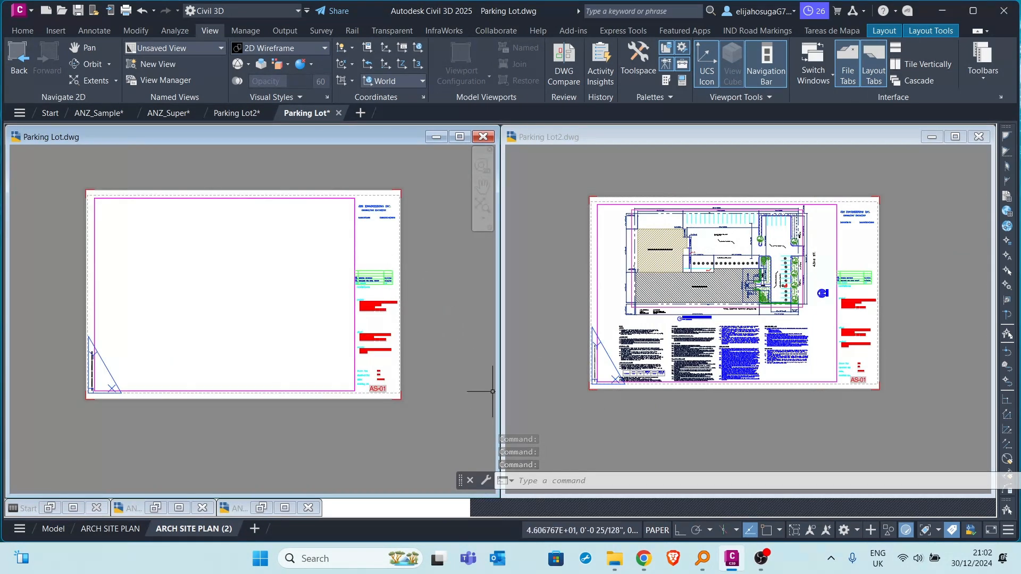
Copy the first column of notes from the Parking Lot2 sheet into the lower part of Parking Lot's ARCH SITE PLAN (2) sheet.
{"action": "middle_click_drag", "start_coordinate": [405, 374], "coordinate": [462, 396]}
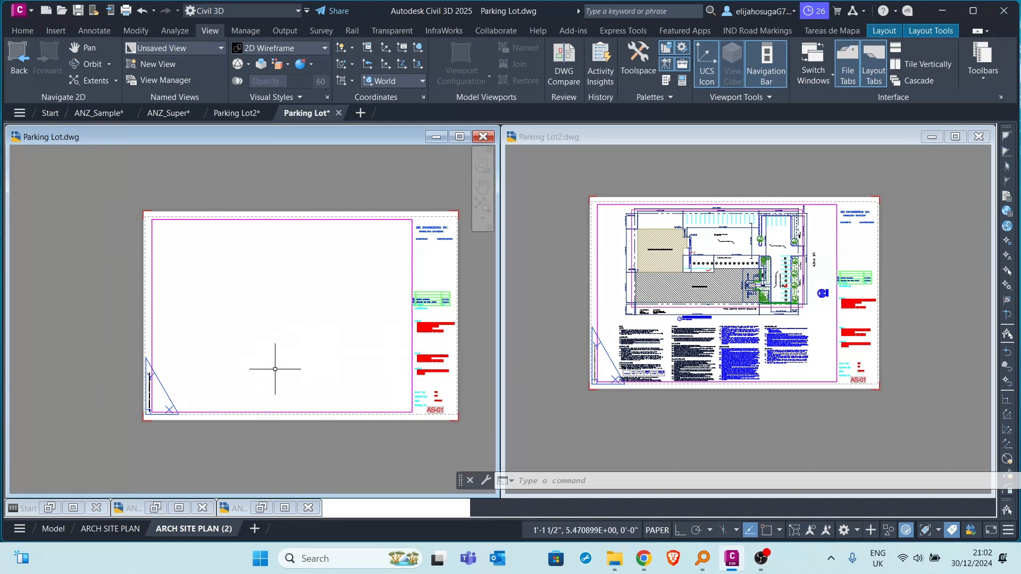
{"action": "left_click", "coordinate": [658, 411]}
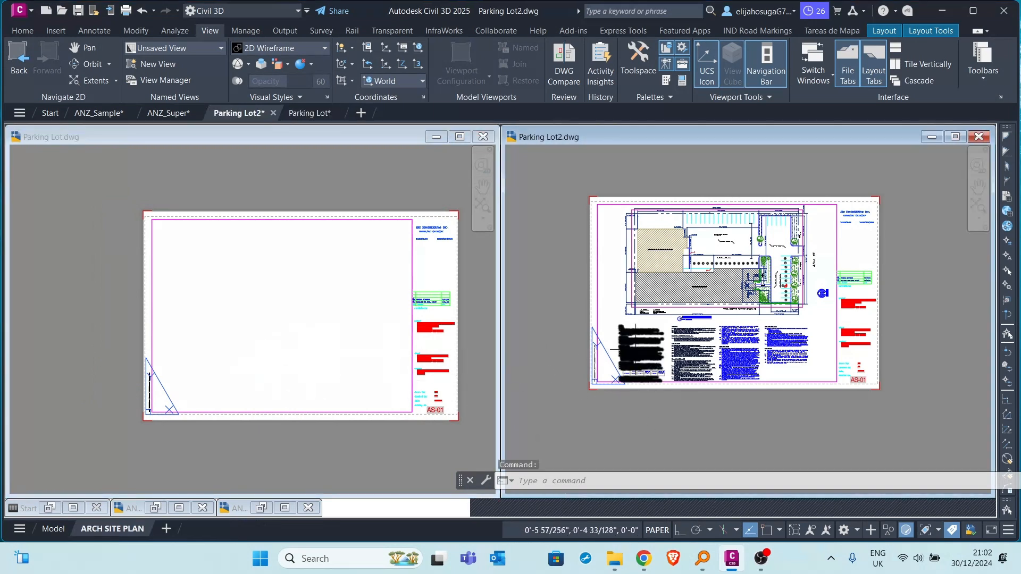
{"action": "scroll", "coordinate": [624, 343], "scroll_direction": "up", "scroll_amount": 4}
{"action": "left_click", "coordinate": [622, 343]}
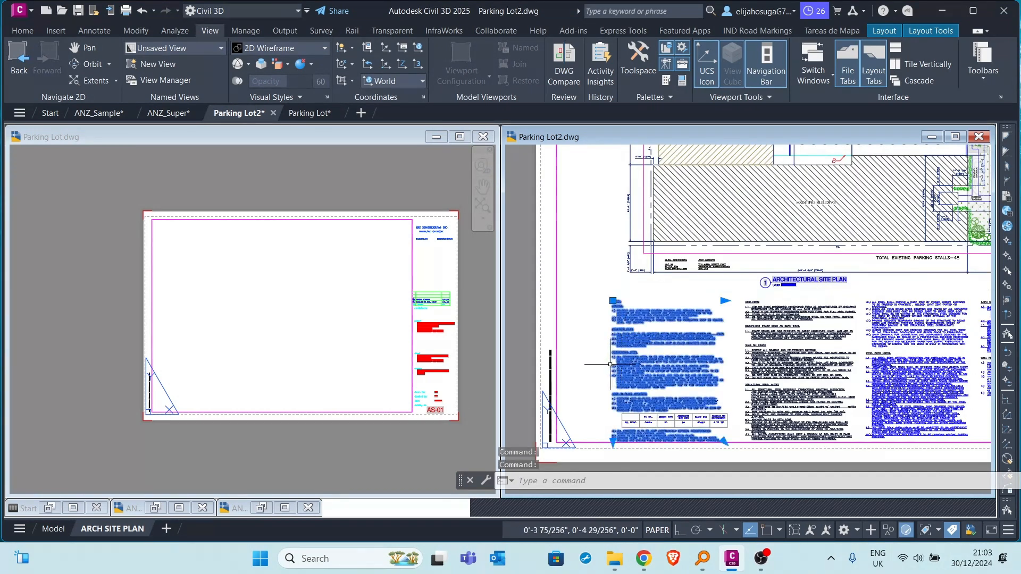
{"action": "left_click_drag", "start_coordinate": [613, 358], "coordinate": [167, 383]}
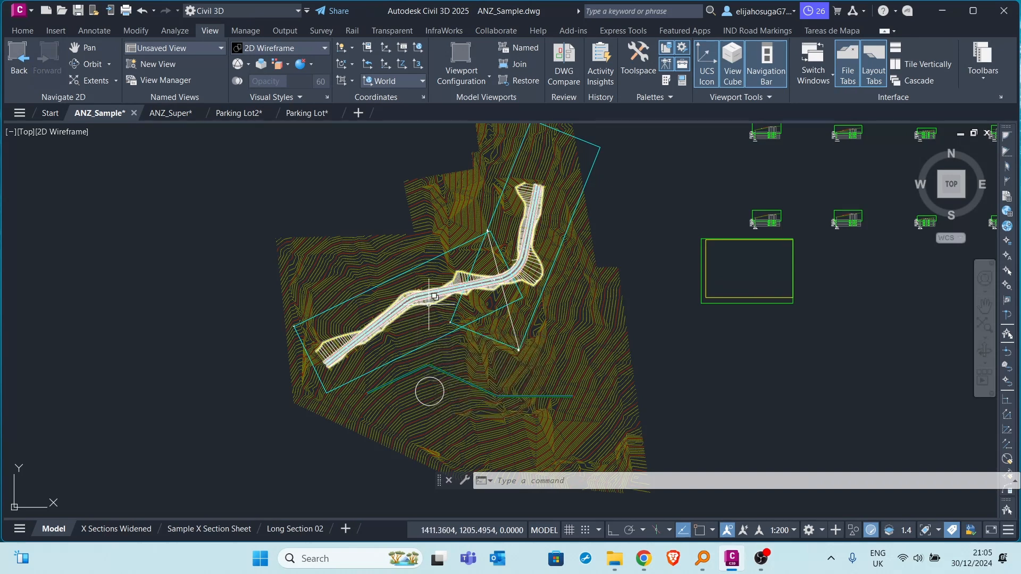
Select the EG surface in the ANZ_Sample drawing and examine its contours at close and distant zoom levels.
{"action": "middle_click_drag", "start_coordinate": [373, 269], "coordinate": [310, 224]}
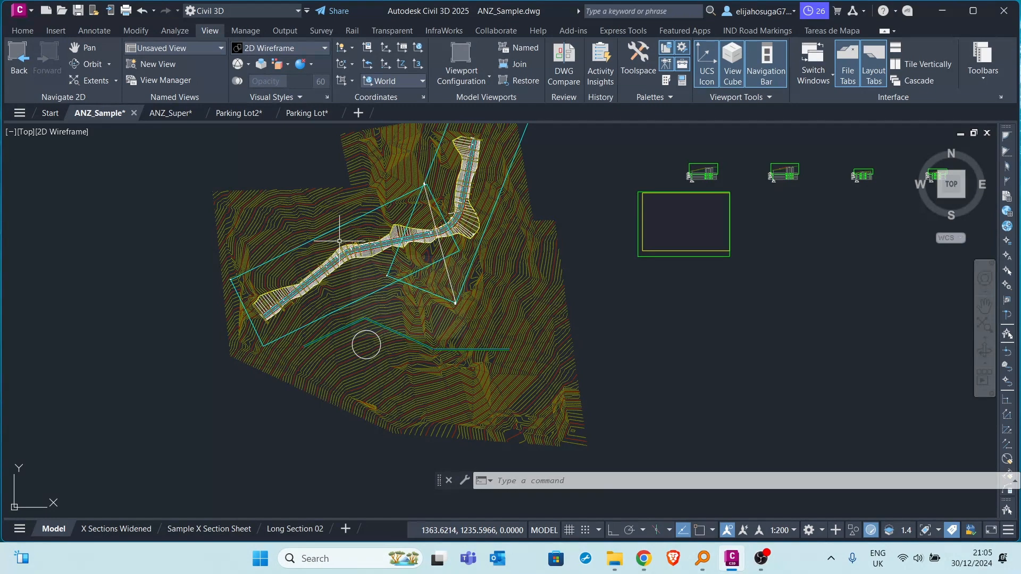
{"action": "middle_click_drag", "start_coordinate": [334, 263], "coordinate": [348, 318]}
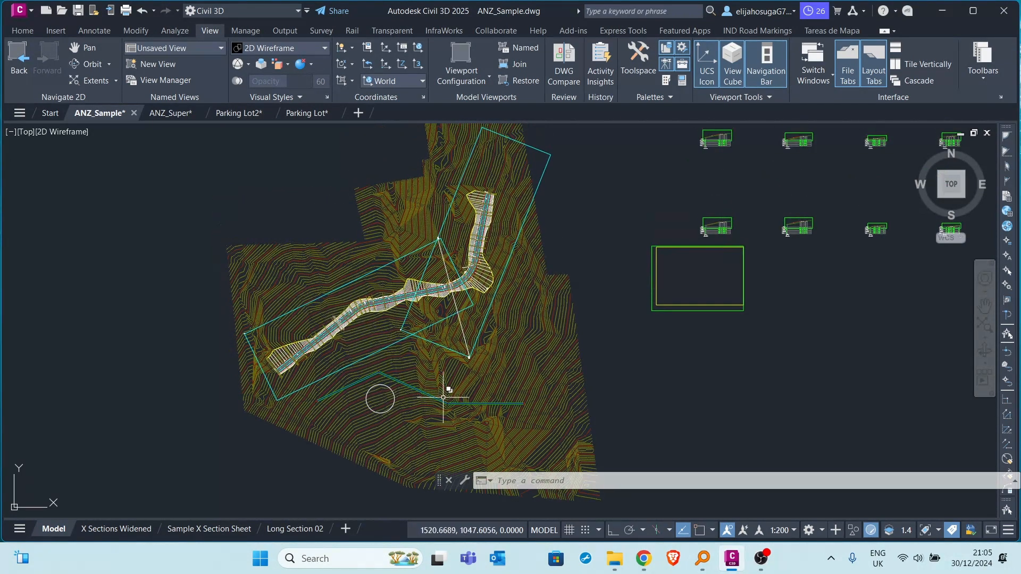
{"action": "left_click", "coordinate": [433, 365]}
{"action": "scroll", "coordinate": [281, 305], "scroll_direction": "up", "scroll_amount": 3}
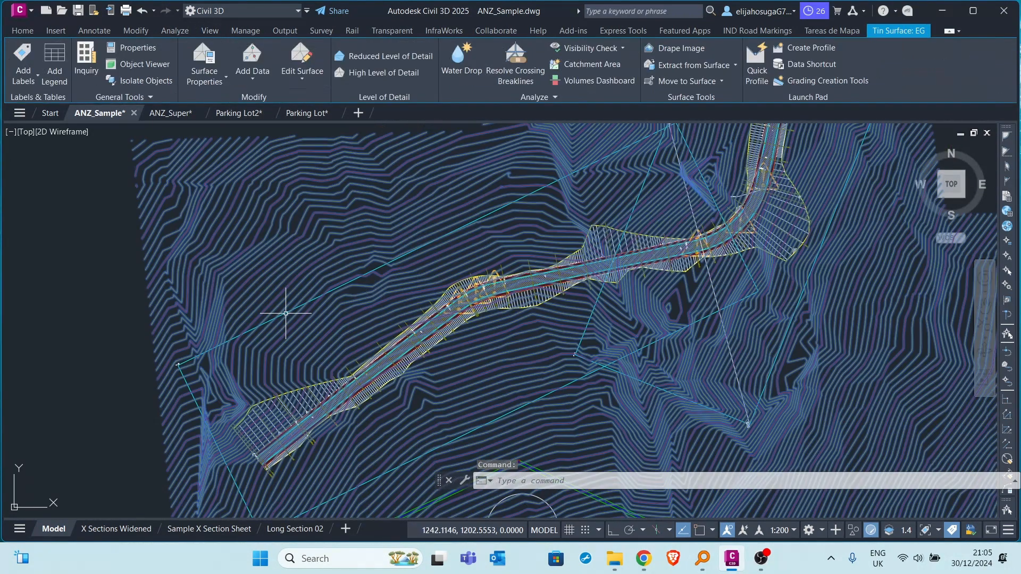
{"action": "scroll", "coordinate": [287, 311], "scroll_direction": "down", "scroll_amount": 6}
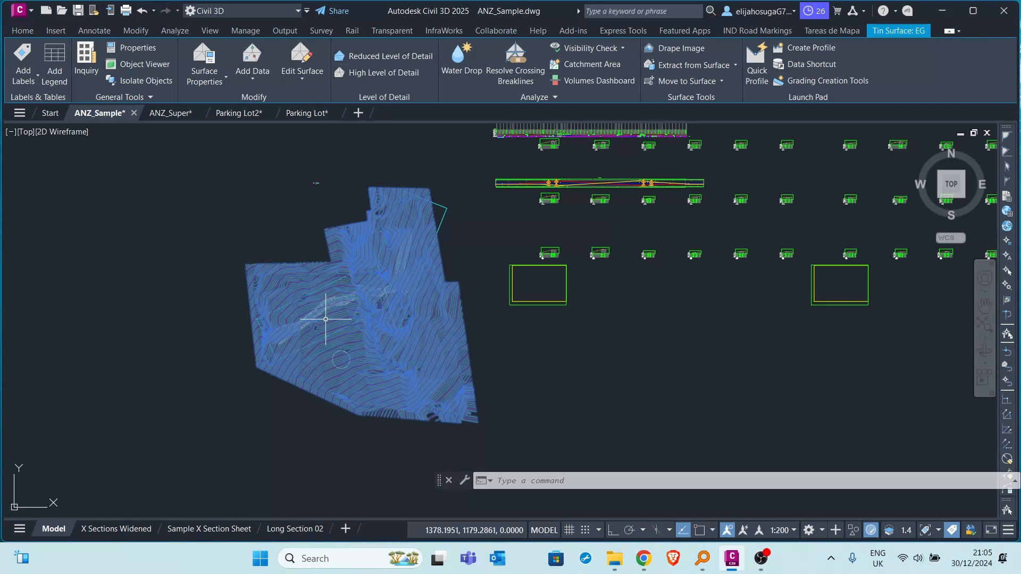
{"action": "scroll", "coordinate": [321, 300], "scroll_direction": "up", "scroll_amount": 2}
{"action": "scroll", "coordinate": [291, 276], "scroll_direction": "down", "scroll_amount": 2}
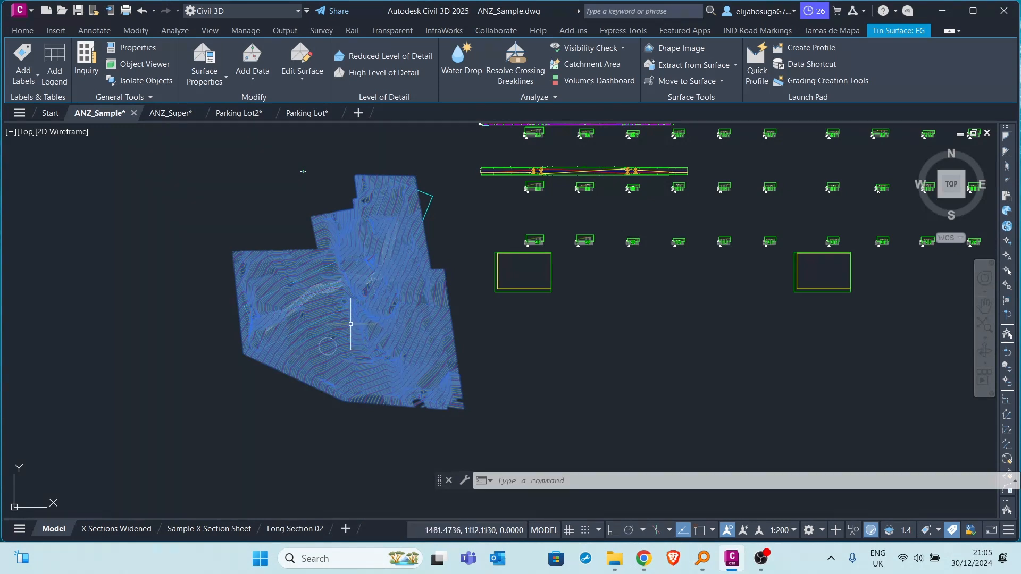
Apply Reduced Level of Detail to the EG surface and check its contours at different zoom levels.
{"action": "left_click", "coordinate": [387, 55]}
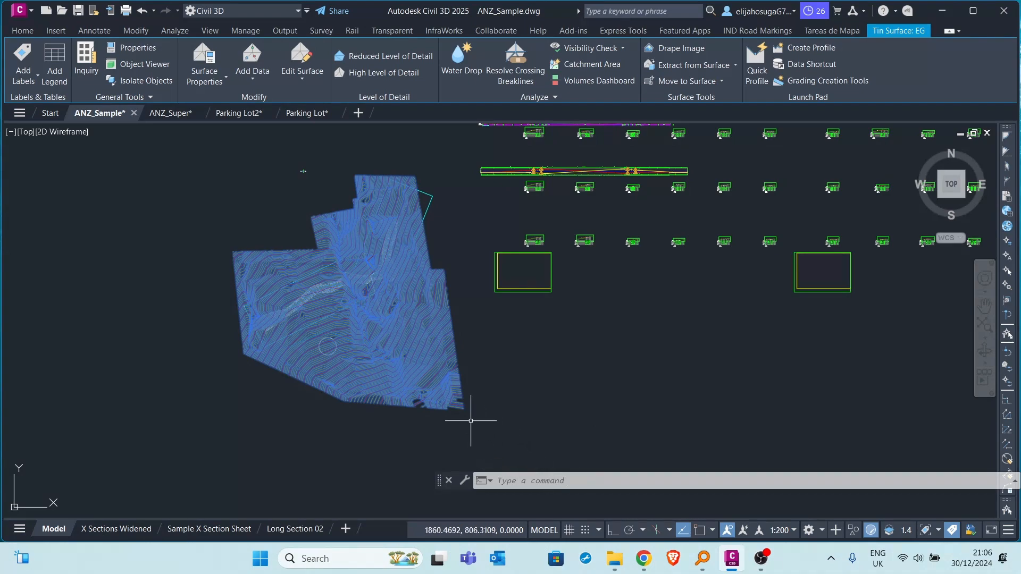
{"action": "scroll", "coordinate": [352, 332], "scroll_direction": "down", "scroll_amount": 8}
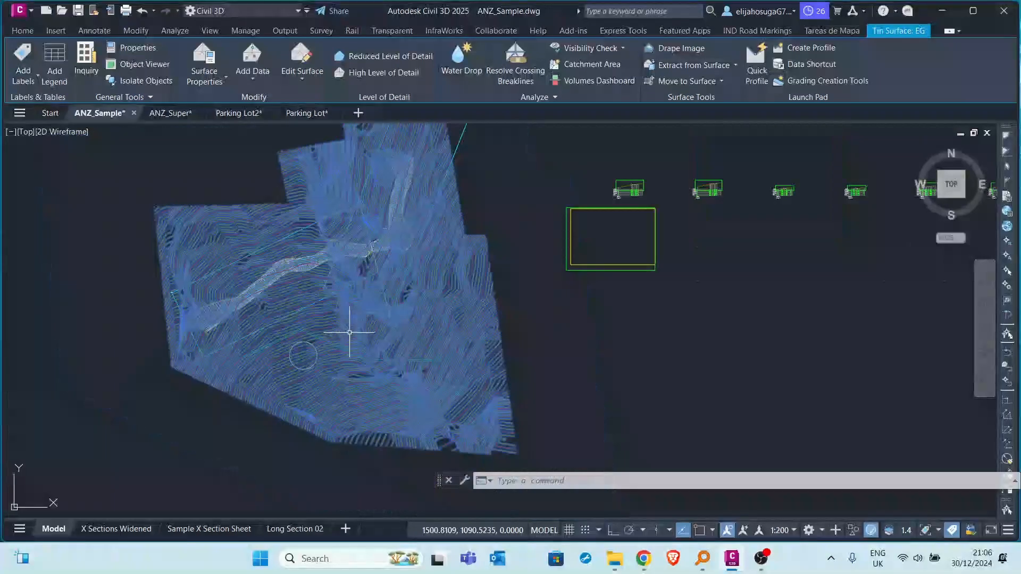
{"action": "scroll", "coordinate": [346, 330], "scroll_direction": "up", "scroll_amount": 2}
{"action": "scroll", "coordinate": [337, 337], "scroll_direction": "up", "scroll_amount": 5}
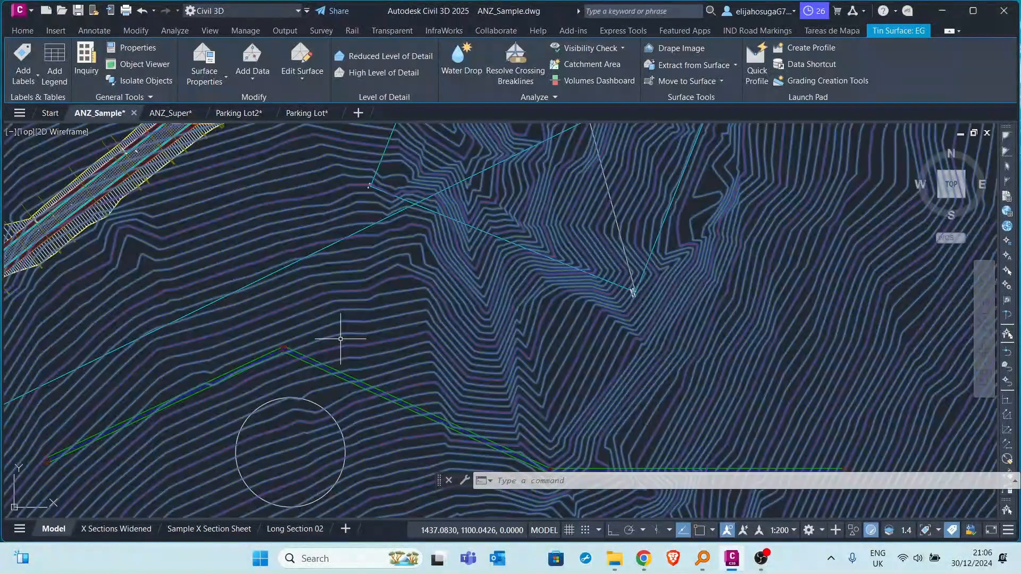
Deselect the EG surface and examine its reduced-detail contours at distant and close zoom levels.
{"action": "key", "text": "Escape"}
{"action": "scroll", "coordinate": [342, 337], "scroll_direction": "down", "scroll_amount": 4}
{"action": "key", "text": "Escape"}
{"action": "scroll", "coordinate": [340, 329], "scroll_direction": "down", "scroll_amount": 7}
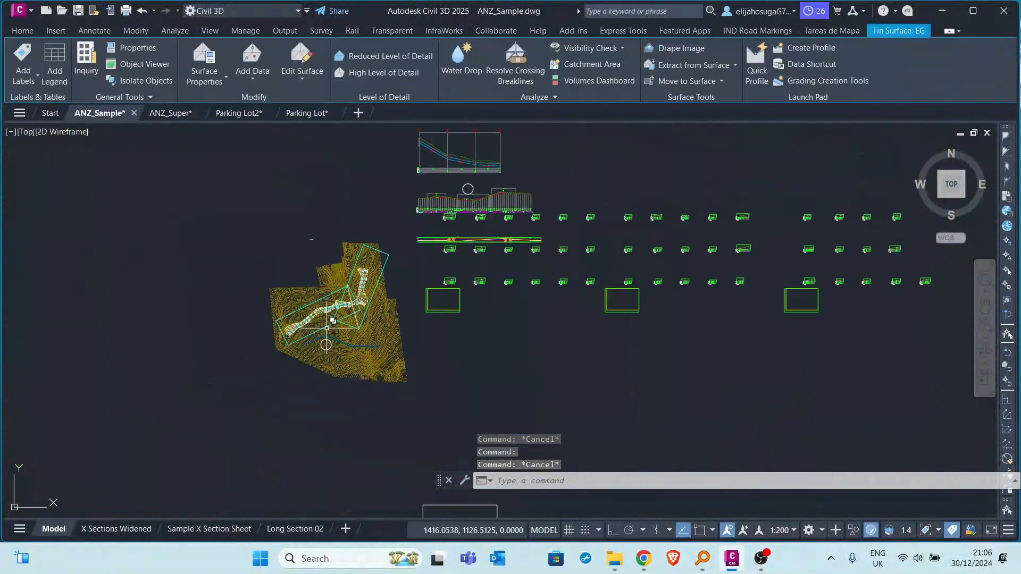
{"action": "scroll", "coordinate": [335, 329], "scroll_direction": "up", "scroll_amount": 11}
{"action": "scroll", "coordinate": [335, 329], "scroll_direction": "down", "scroll_amount": 8}
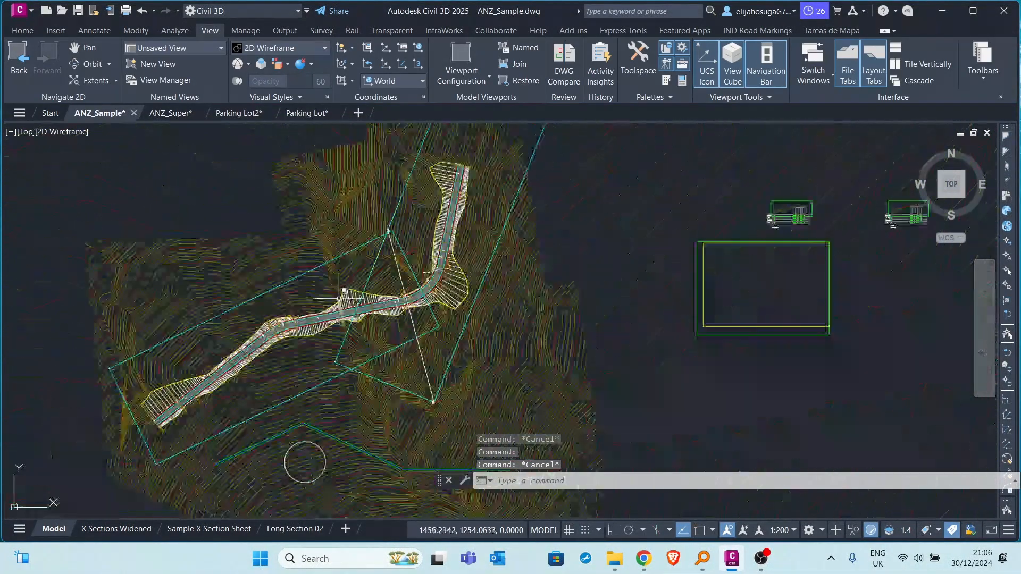
{"action": "scroll", "coordinate": [330, 298], "scroll_direction": "up", "scroll_amount": 7}
{"action": "scroll", "coordinate": [331, 295], "scroll_direction": "up", "scroll_amount": 2}
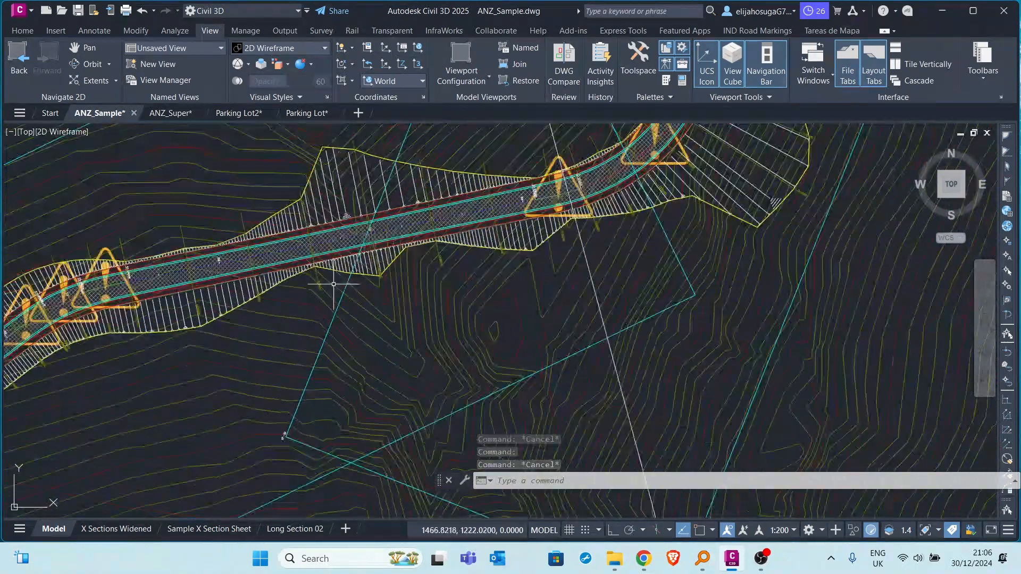
{"action": "scroll", "coordinate": [335, 329], "scroll_direction": "down", "scroll_amount": 9}
{"action": "scroll", "coordinate": [335, 340], "scroll_direction": "up", "scroll_amount": 5}
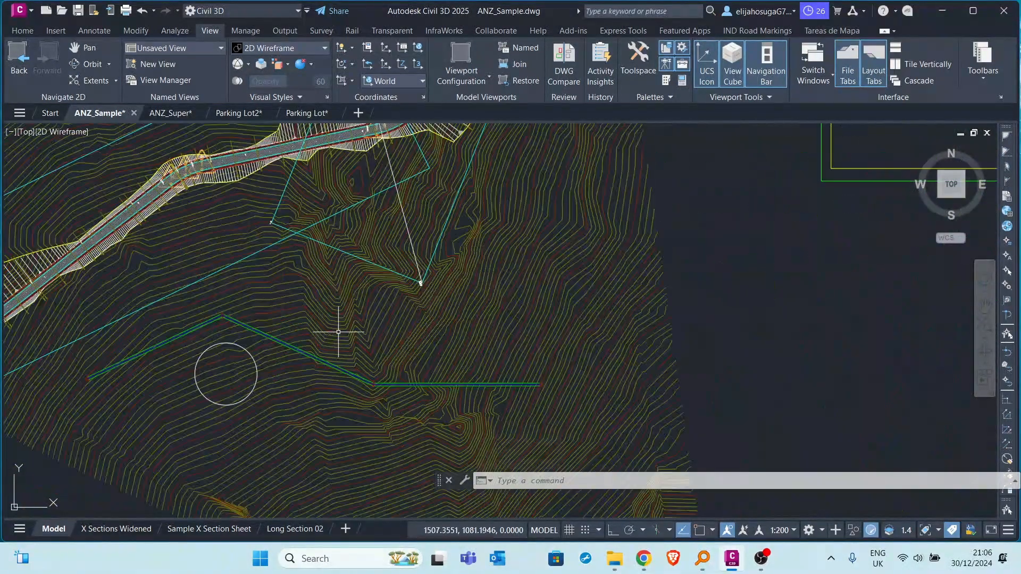
Apply High Level of Detail to the EG surface and compare its contours at distant and close zoom levels.
{"action": "left_click", "coordinate": [337, 335]}
{"action": "scroll", "coordinate": [332, 322], "scroll_direction": "down", "scroll_amount": 5}
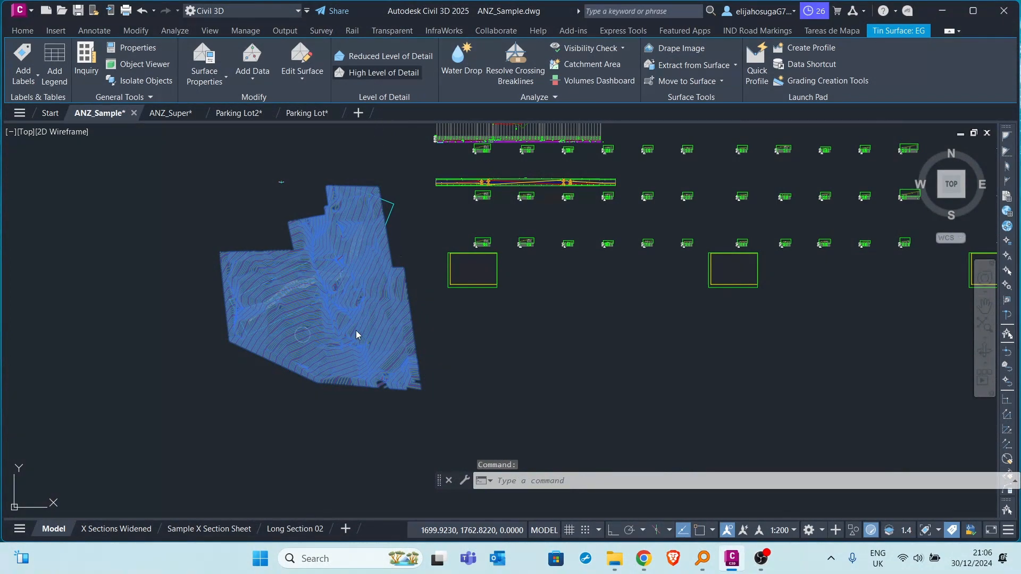
{"action": "scroll", "coordinate": [348, 336], "scroll_direction": "up", "scroll_amount": 5}
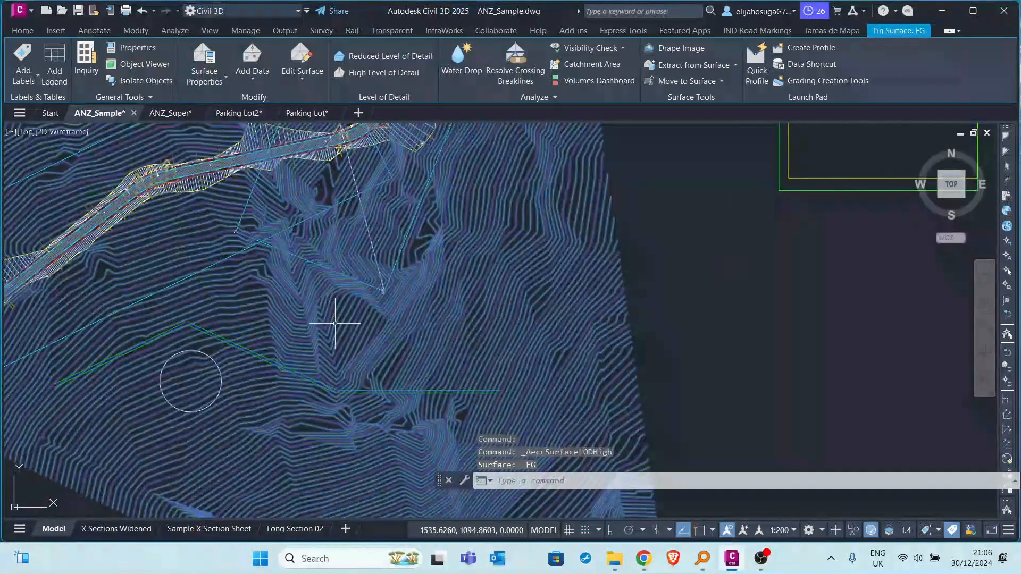
{"action": "key", "text": "Escape"}
{"action": "scroll", "coordinate": [337, 326], "scroll_direction": "down", "scroll_amount": 5}
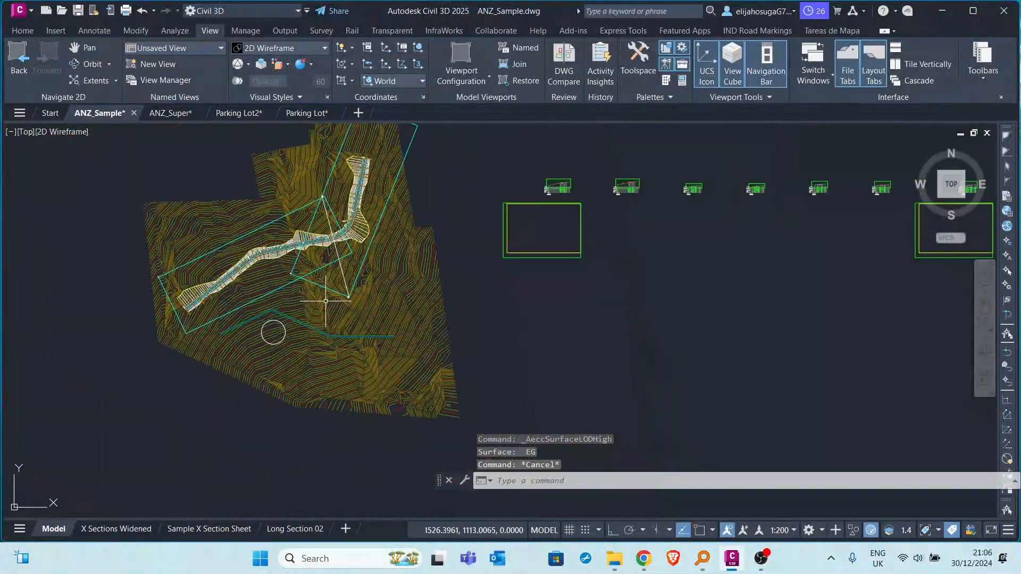
Apply Reduced Level of Detail to the EG surface again, clear the selection and check its contours within the whole drawing.
{"action": "middle_click_drag", "start_coordinate": [327, 315], "coordinate": [364, 345]}
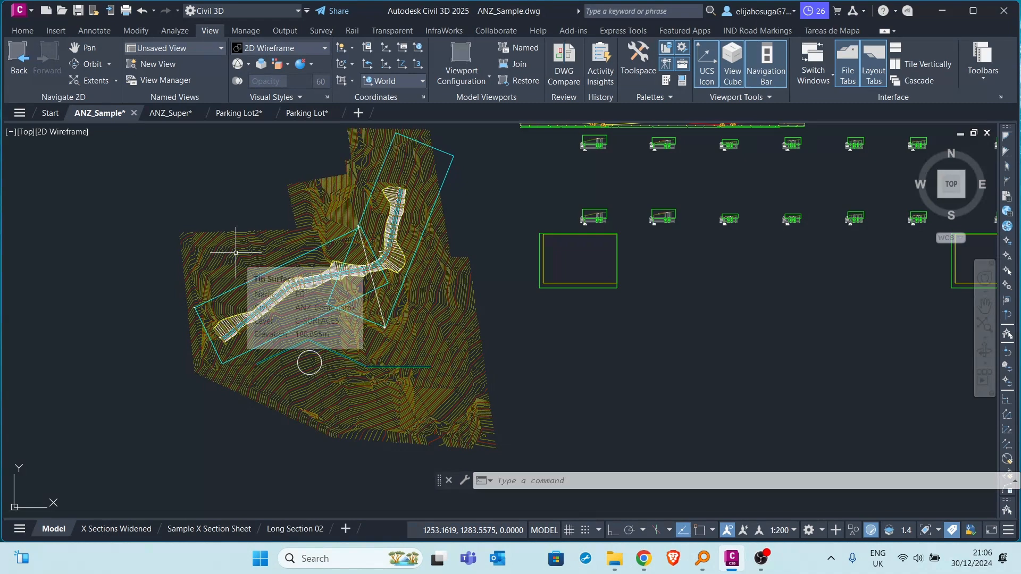
{"action": "scroll", "coordinate": [238, 254], "scroll_direction": "up", "scroll_amount": 6}
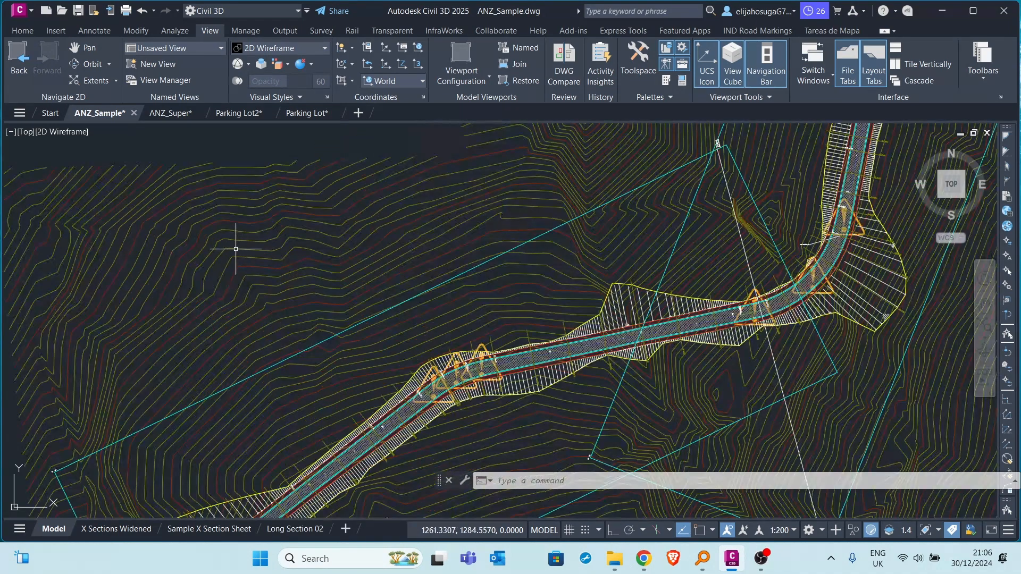
{"action": "left_click", "coordinate": [237, 240]}
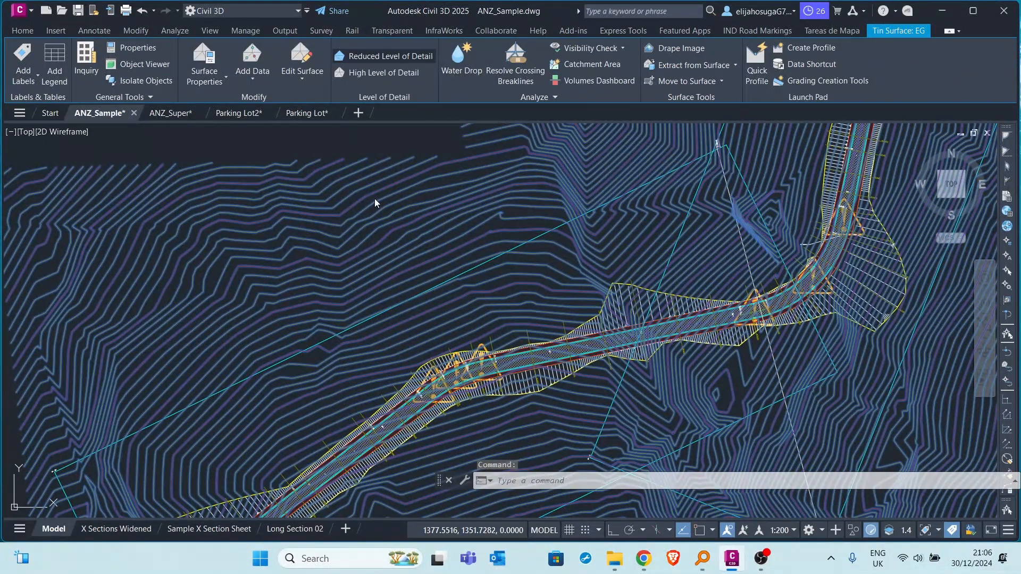
{"action": "scroll", "coordinate": [366, 221], "scroll_direction": "down", "scroll_amount": 8}
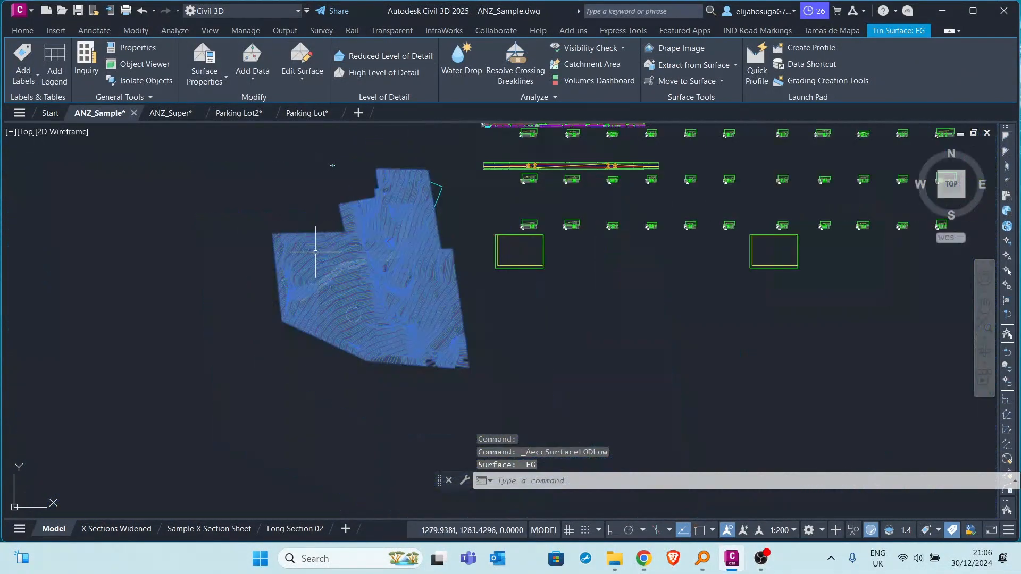
{"action": "key", "text": "Escape"}
{"action": "key", "text": "Escape"}
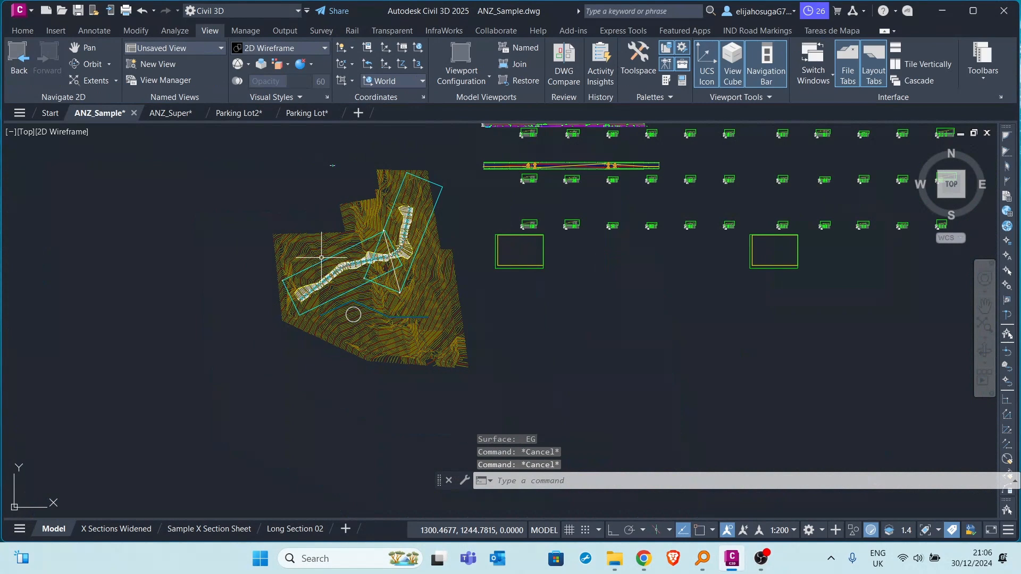
{"action": "mouse_move", "coordinate": [319, 254]}
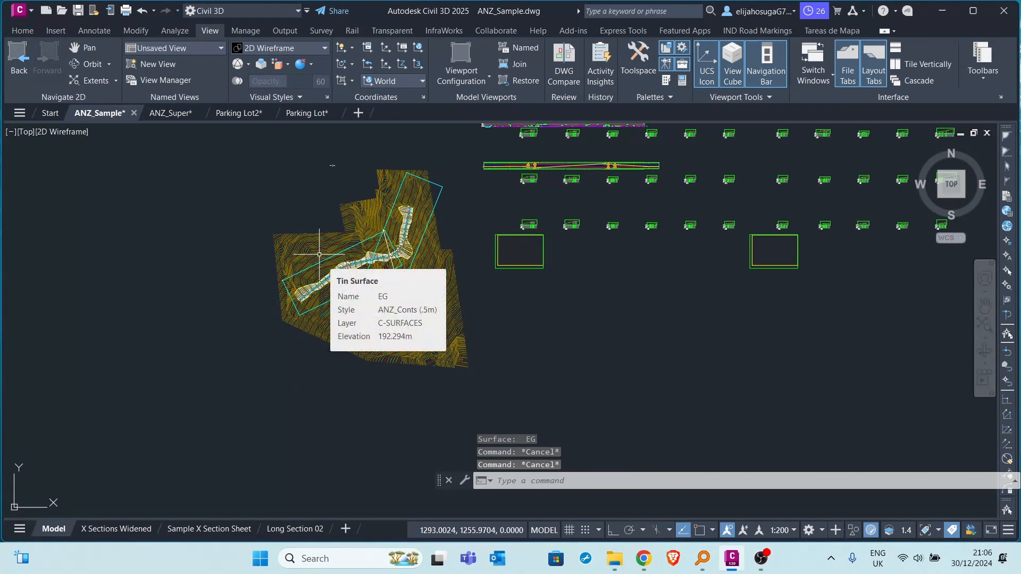
{"action": "middle_click_drag", "start_coordinate": [525, 216], "coordinate": [475, 269]}
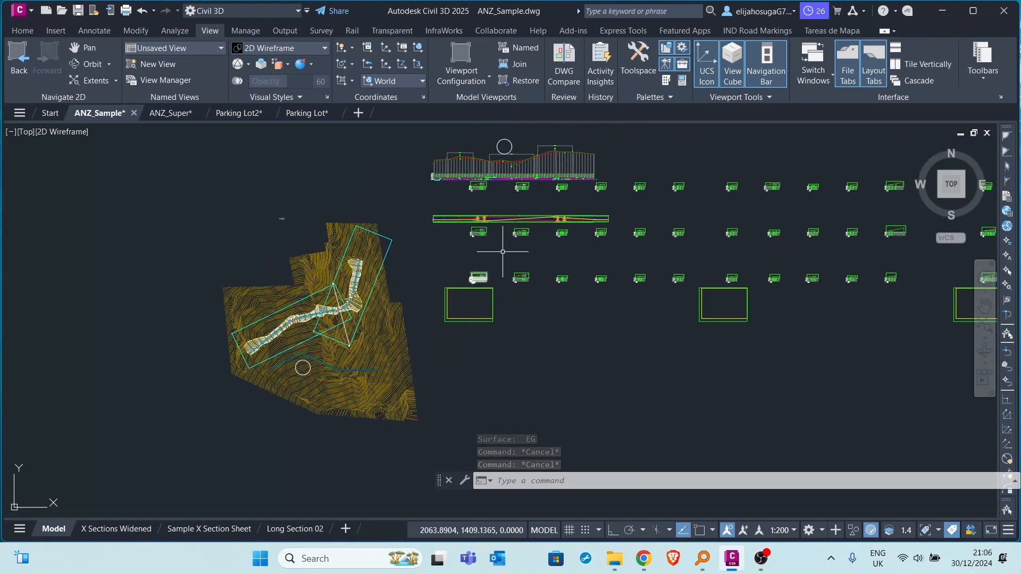
{"action": "scroll", "coordinate": [503, 251], "scroll_direction": "down", "scroll_amount": 4}
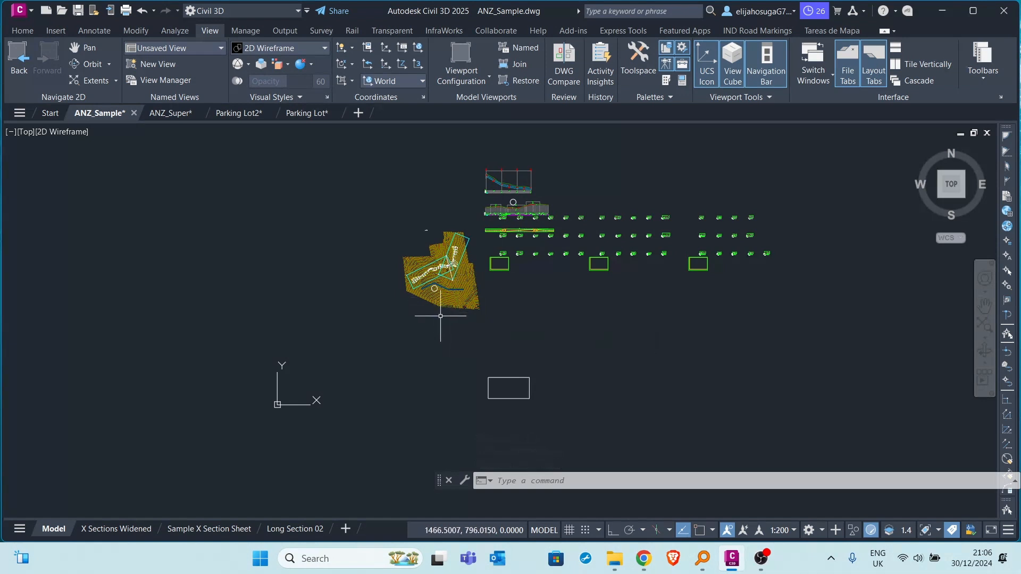
Try to move the floating command line to another place in the drawing area.
{"action": "mouse_move", "coordinate": [439, 315]}
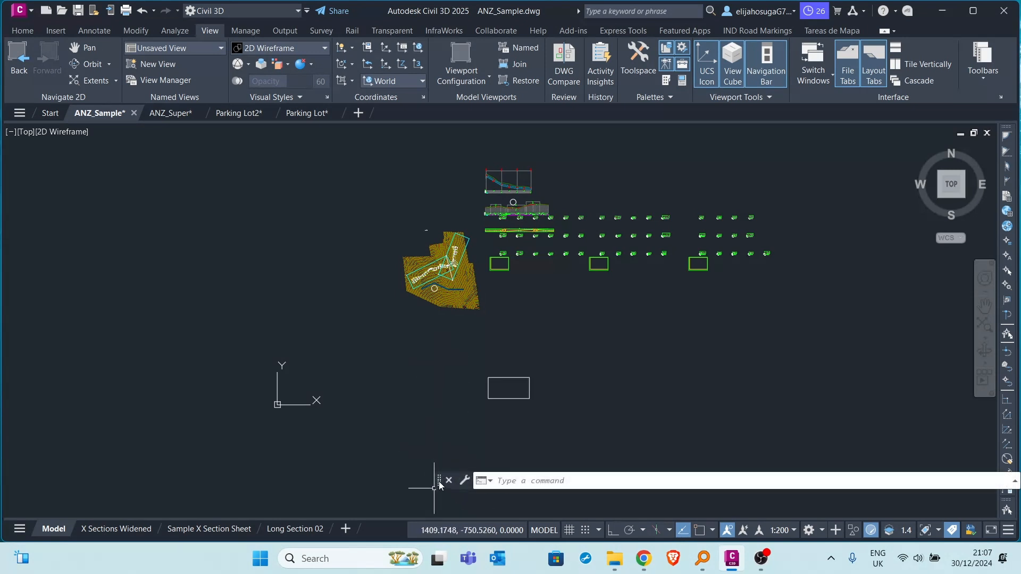
{"action": "left_click_drag", "start_coordinate": [434, 480], "coordinate": [286, 504]}
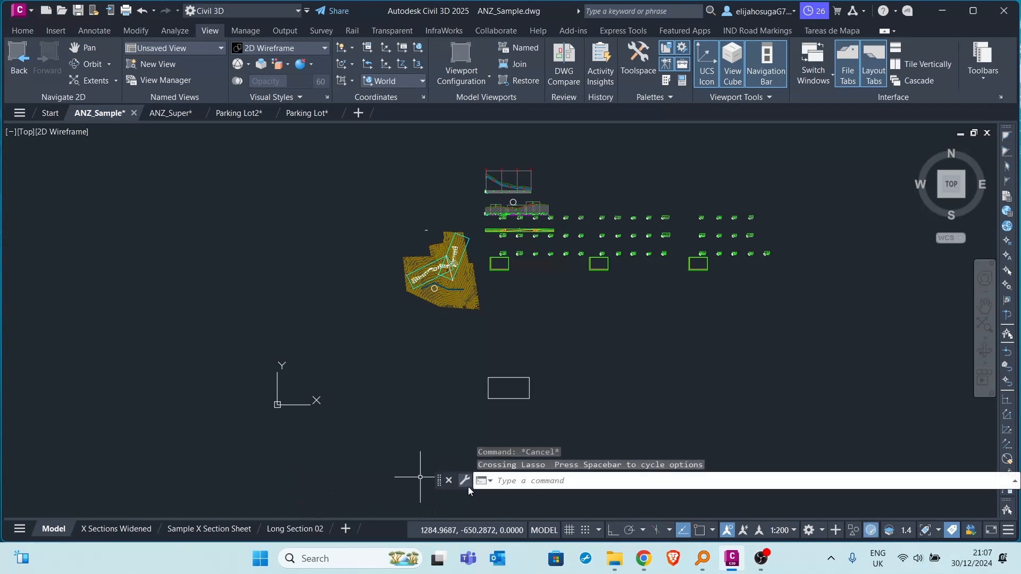